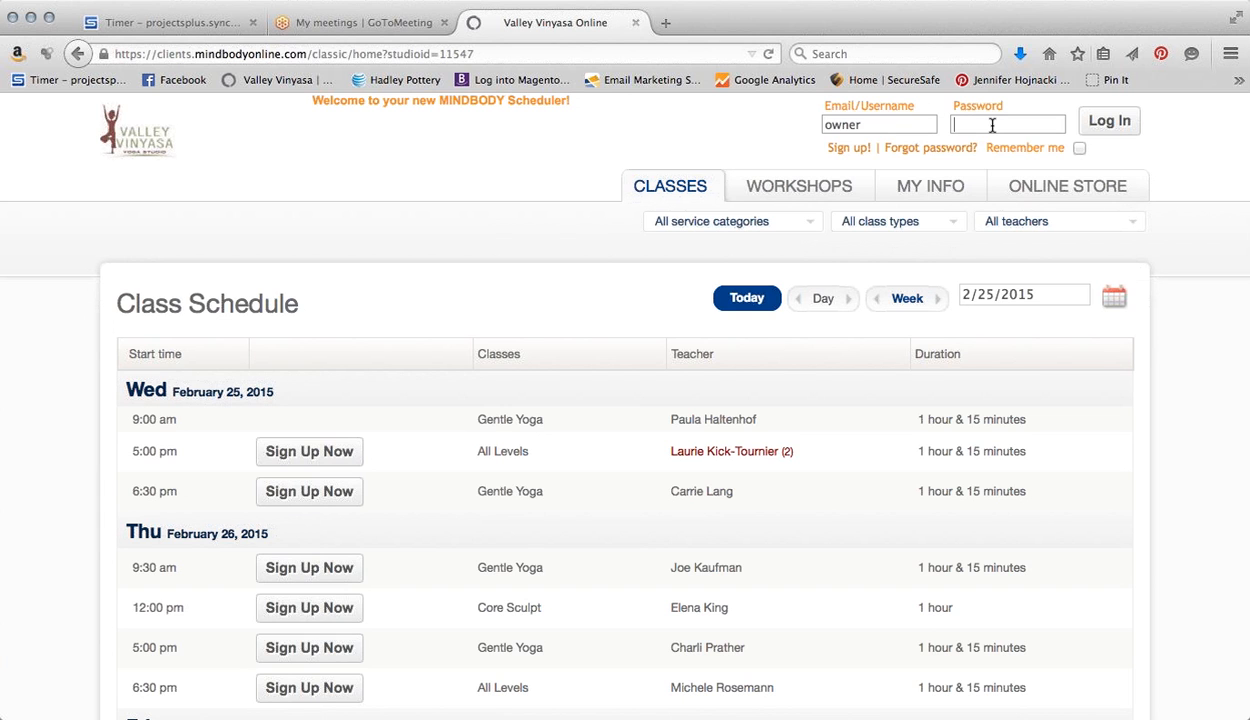
Log in to the studio owner account with its password and open the class schedule
type("********")
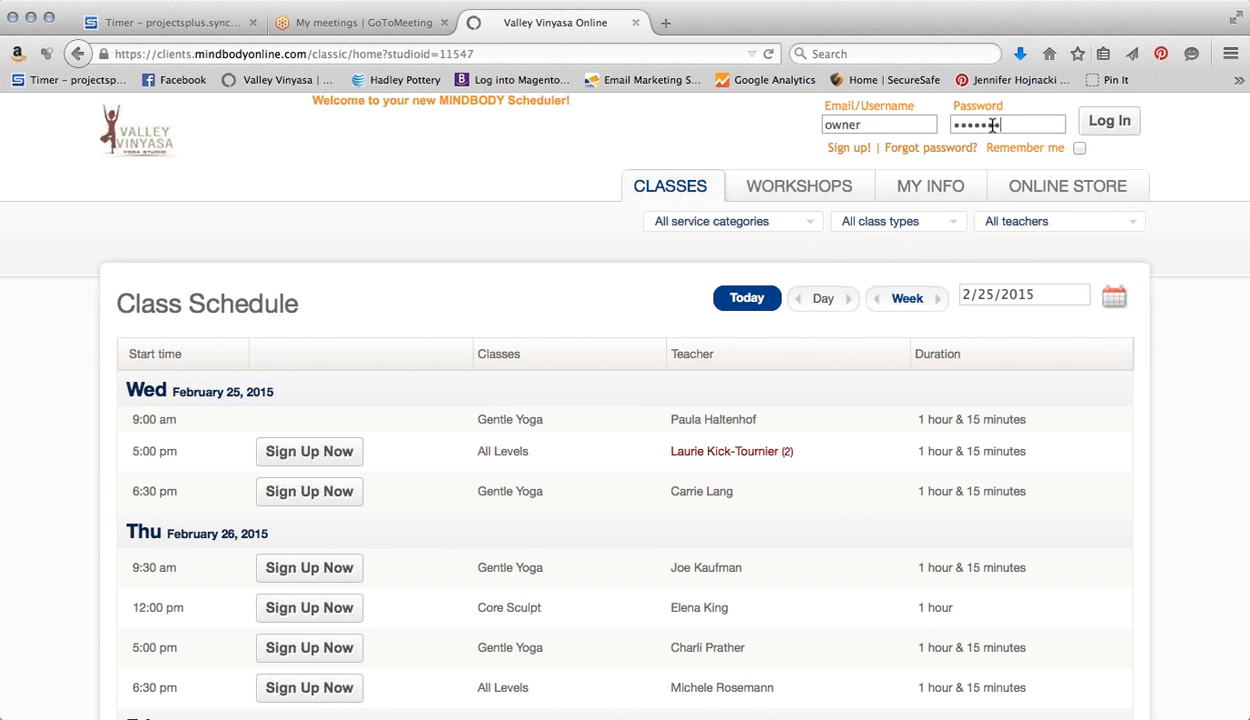
left_click(1103, 122)
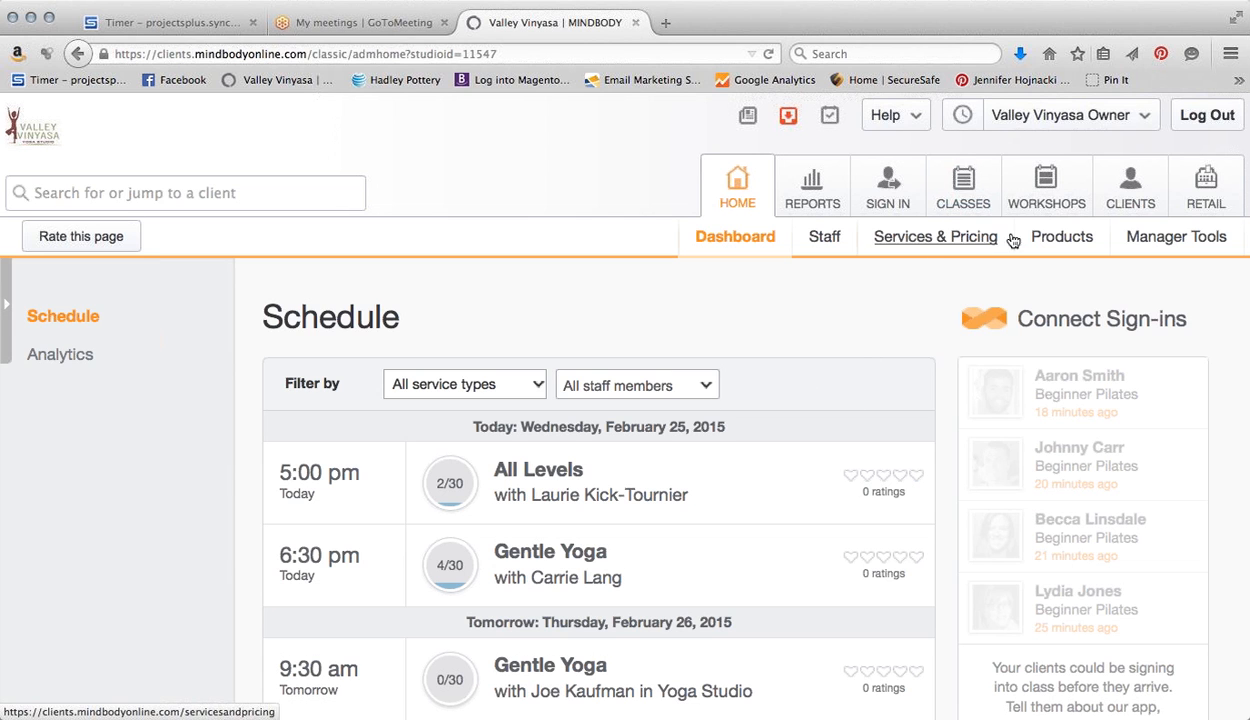
left_click(960, 203)
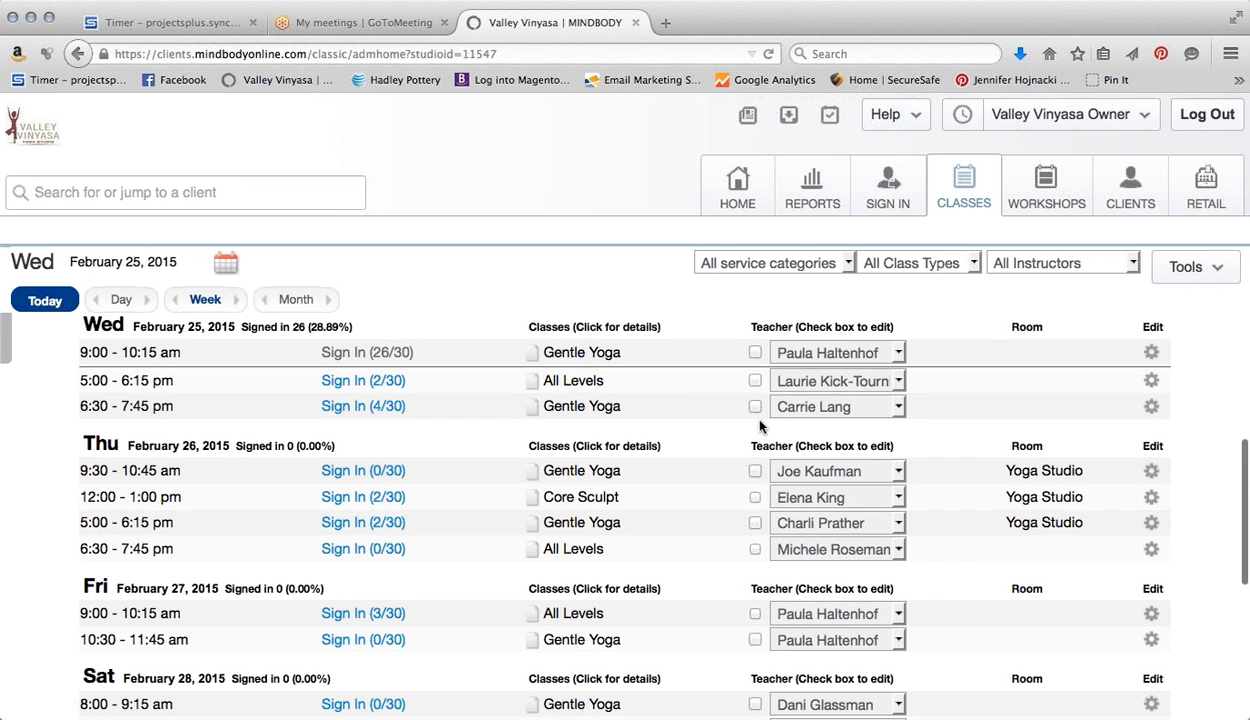
Open the sign-in page for the 5:00 pm All Levels class on February 25, 2015
scroll(520, 433, "up", 1)
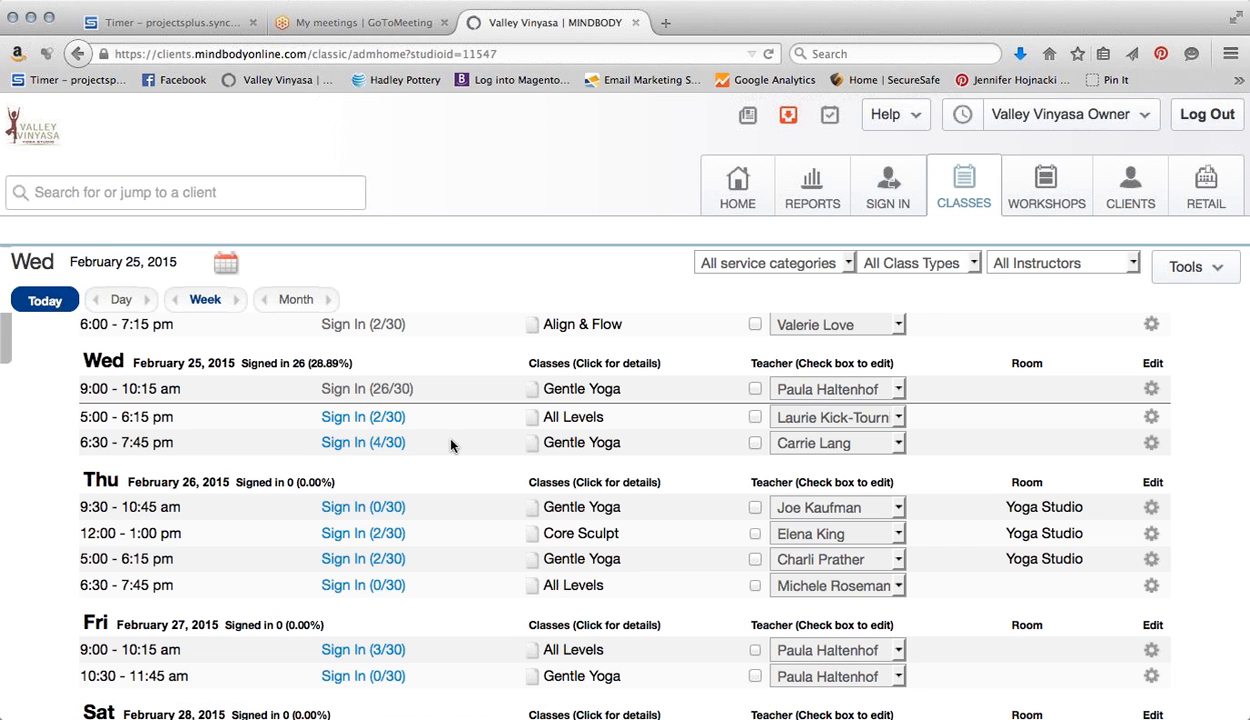
left_click(398, 420)
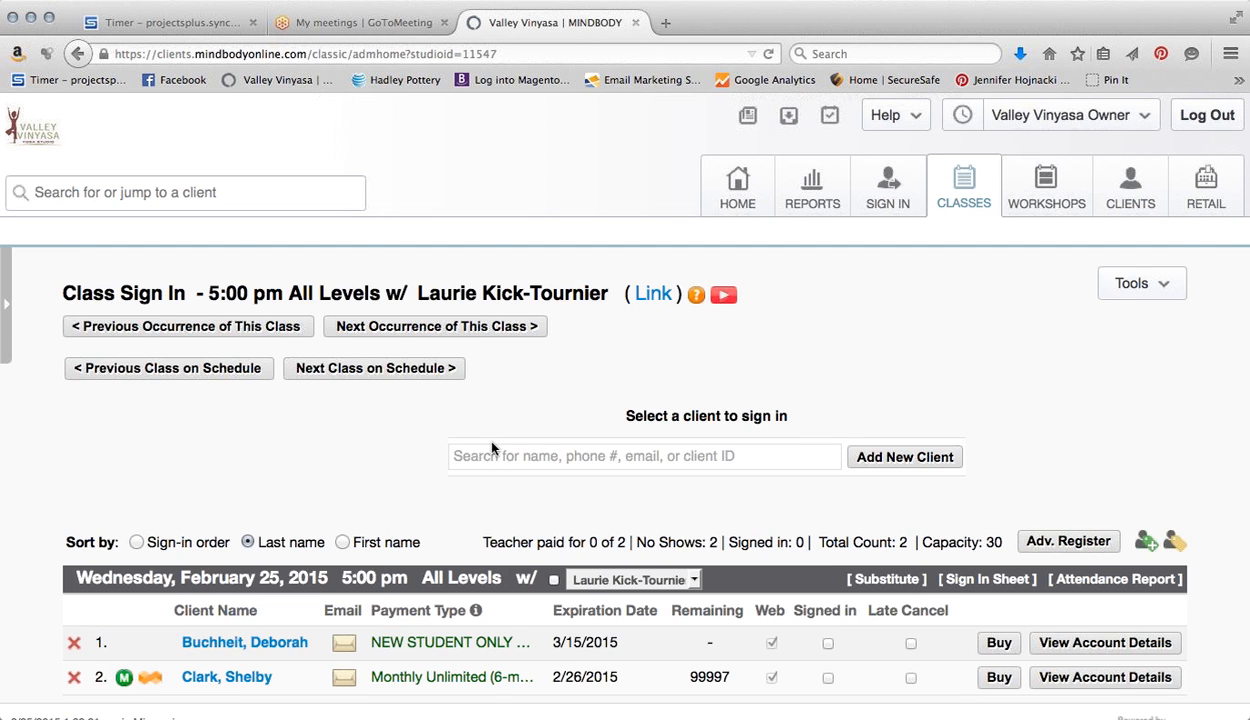
Scroll down the 5:00 pm All Levels roster to view its two enrolled clients
scroll(491, 449, "down", 1)
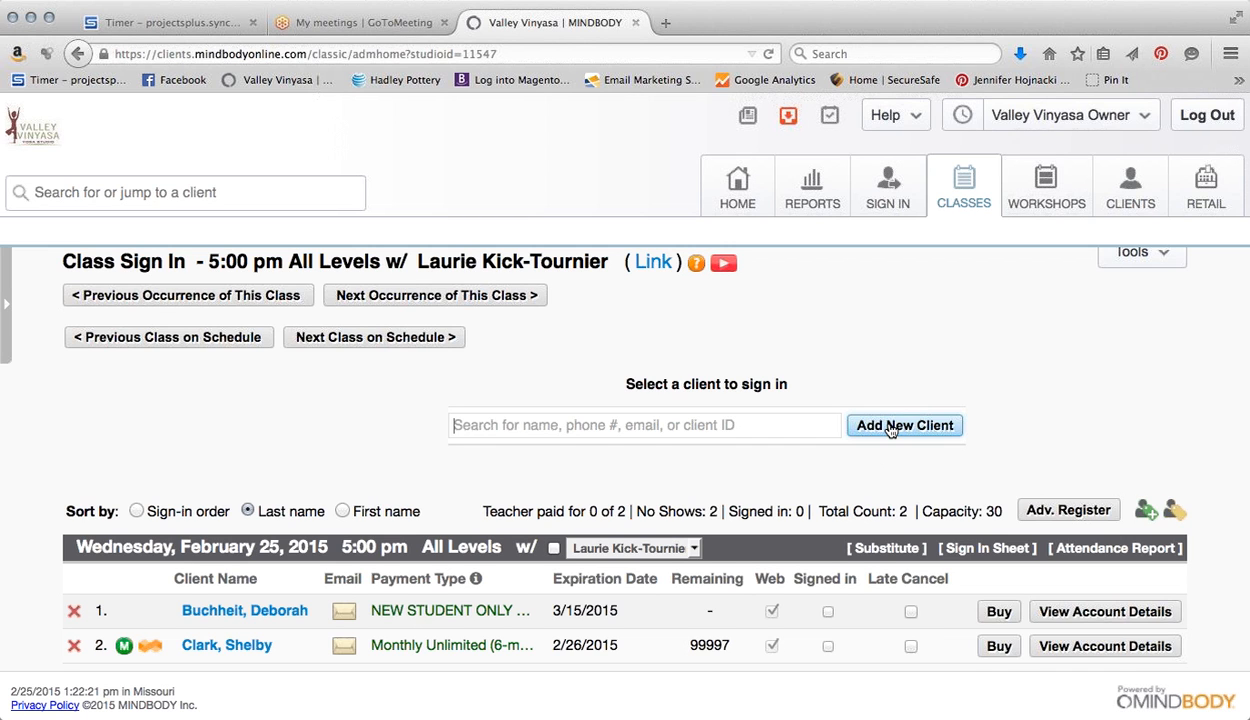
Mark the first and second roster clients as signed in, bringing the count to 2 of 30
left_click(828, 612)
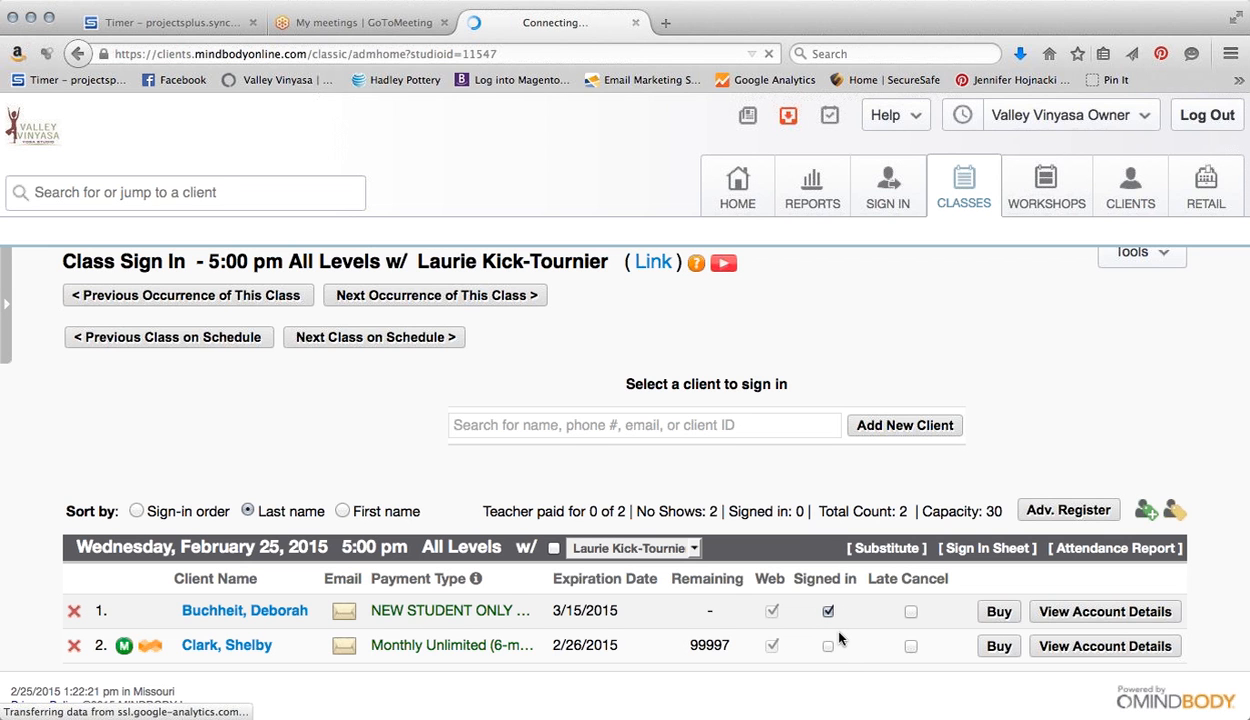
left_click(828, 682)
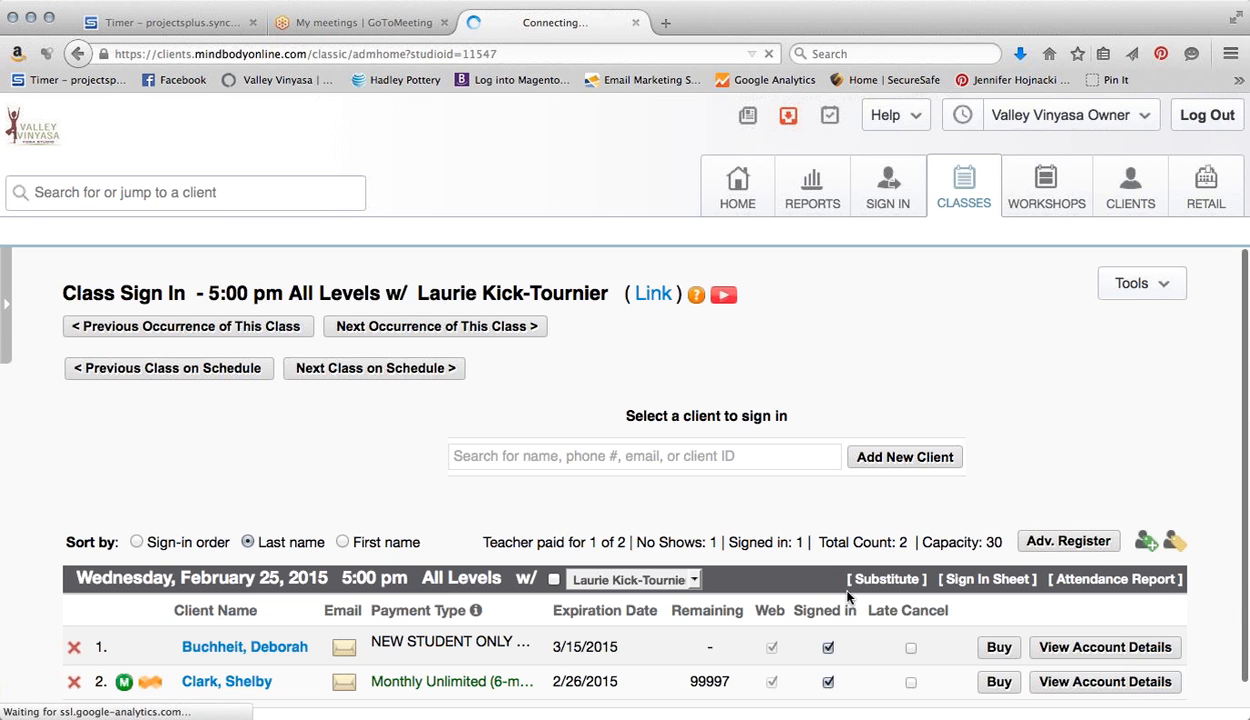
scroll(863, 533, "down", 1)
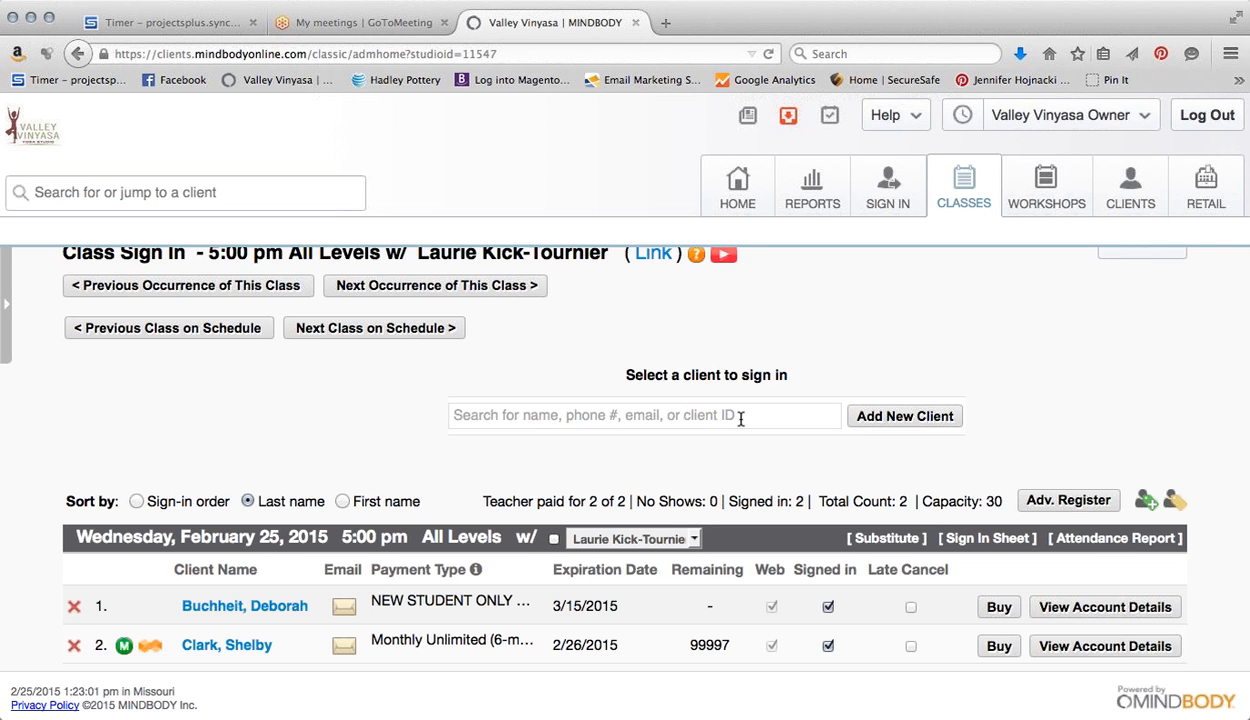
Add a third member found by last-name search, sign her in, then clear the first client's sign-in
type("h")
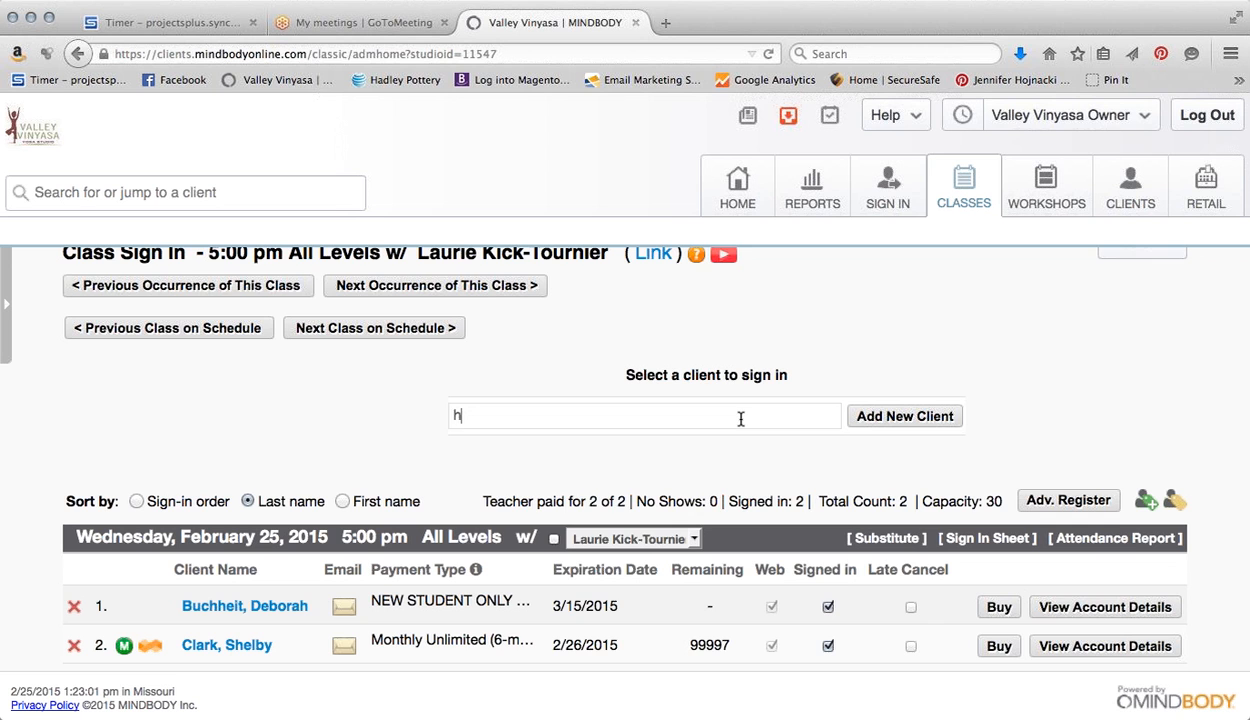
type("ojn")
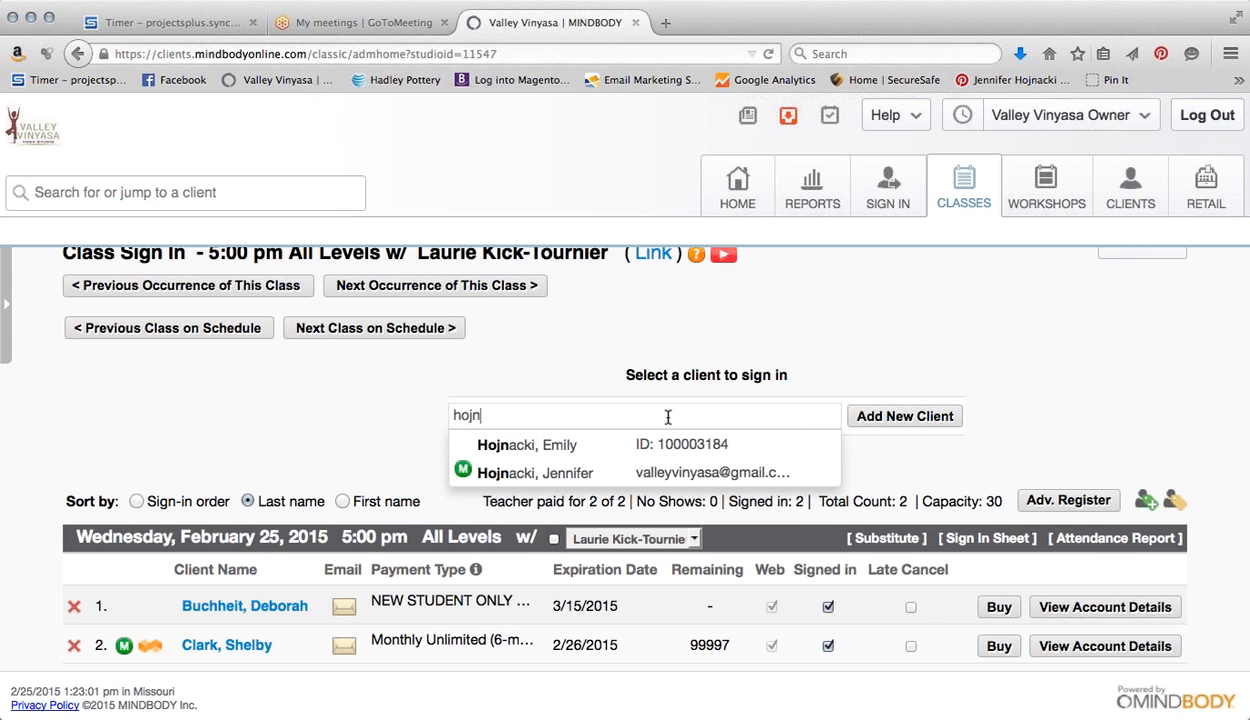
left_click(655, 474)
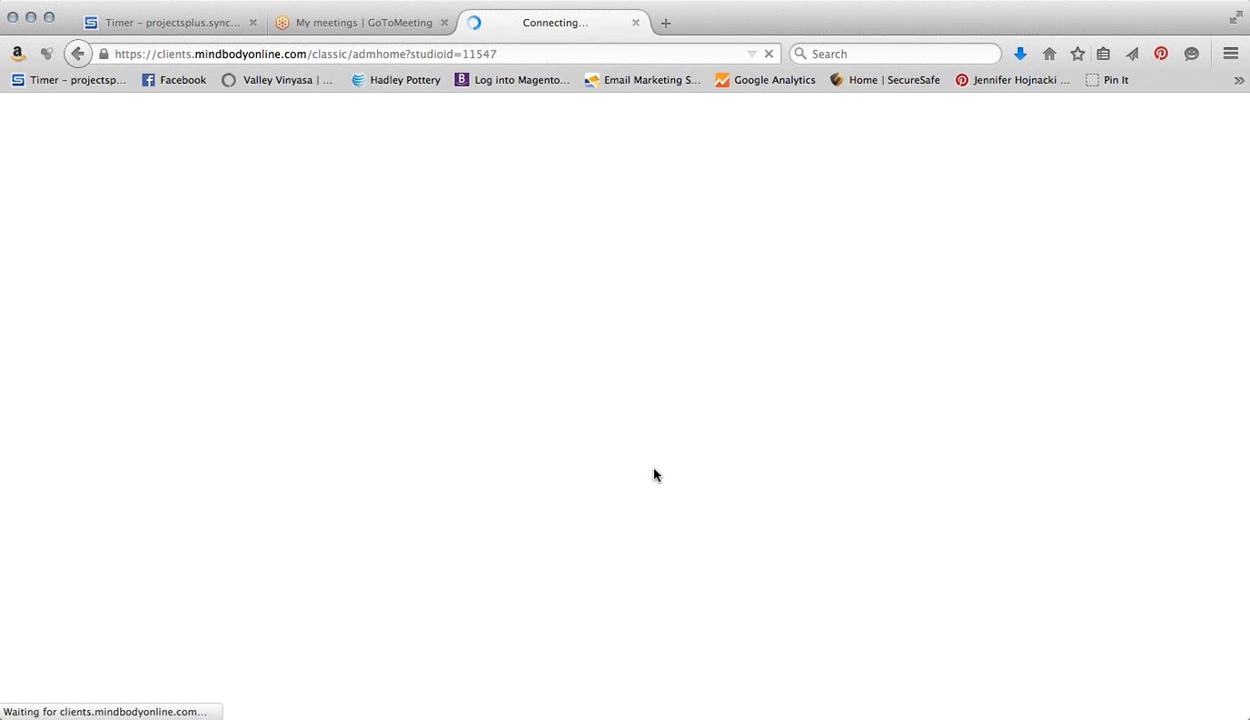
scroll(654, 469, "down", 2)
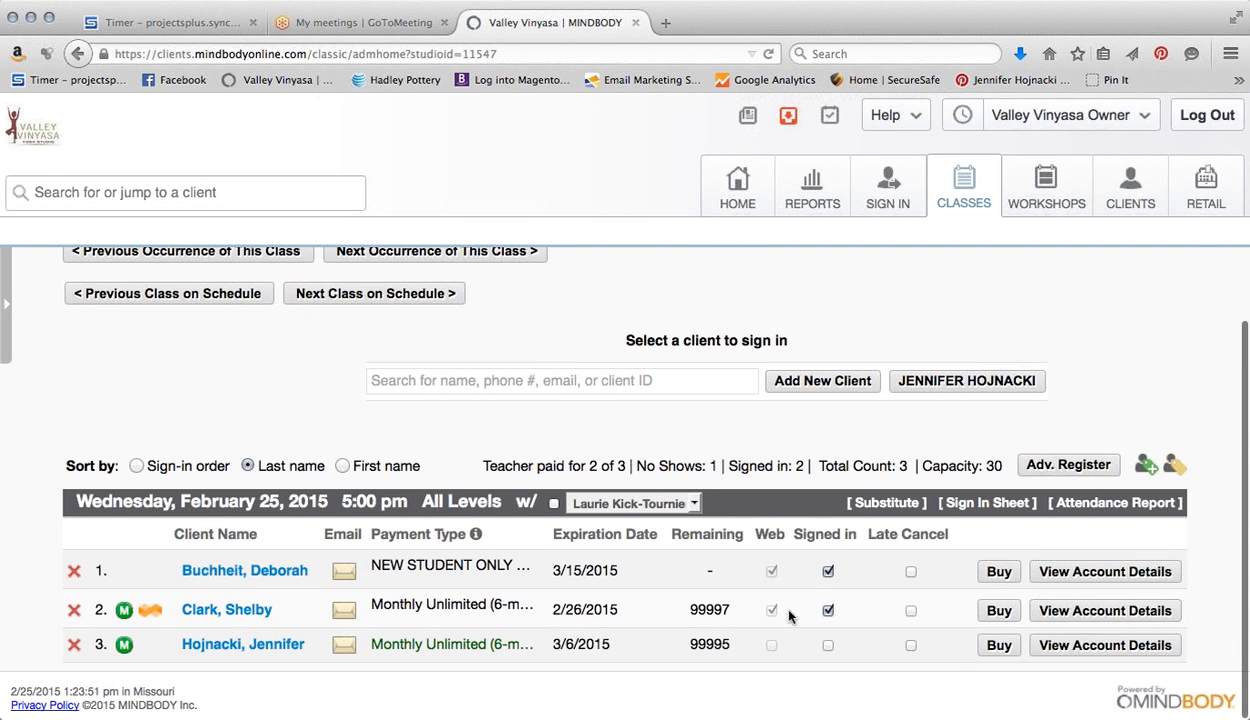
left_click(831, 645)
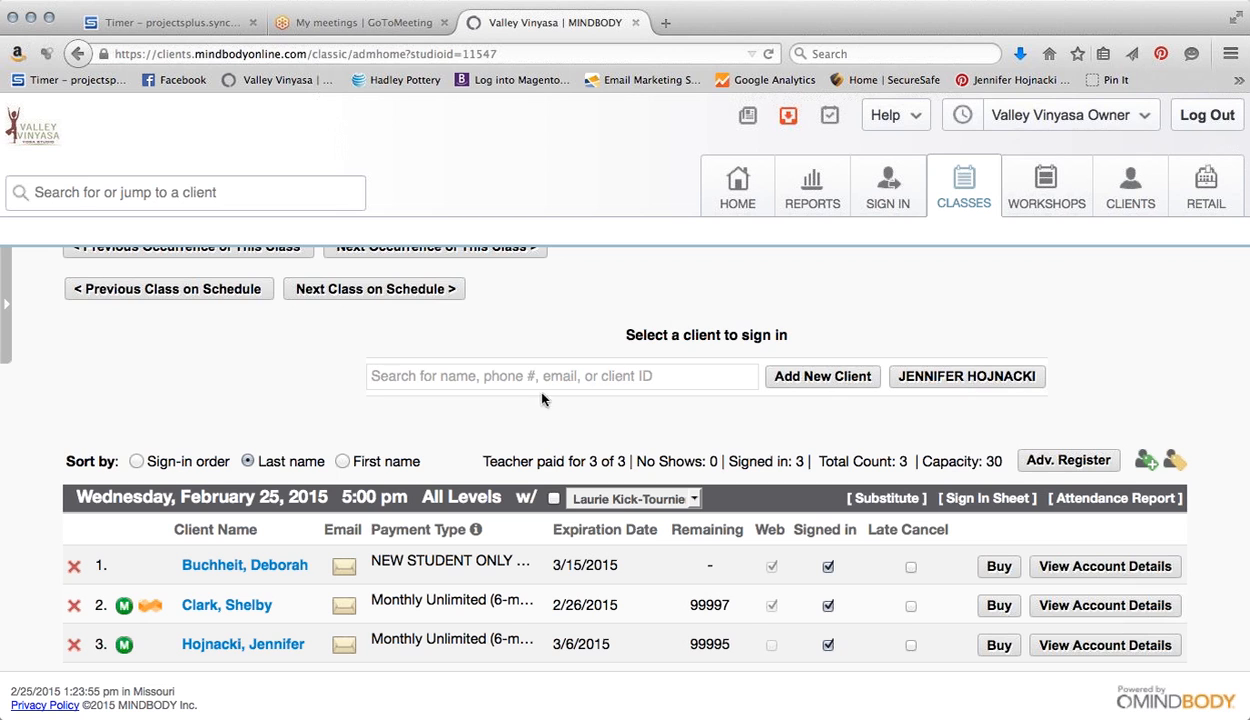
left_click(828, 606)
Clear the remaining sign-ins and early-cancel the third client's visit, confirming with Yes
left_click(827, 567)
left_click(828, 645)
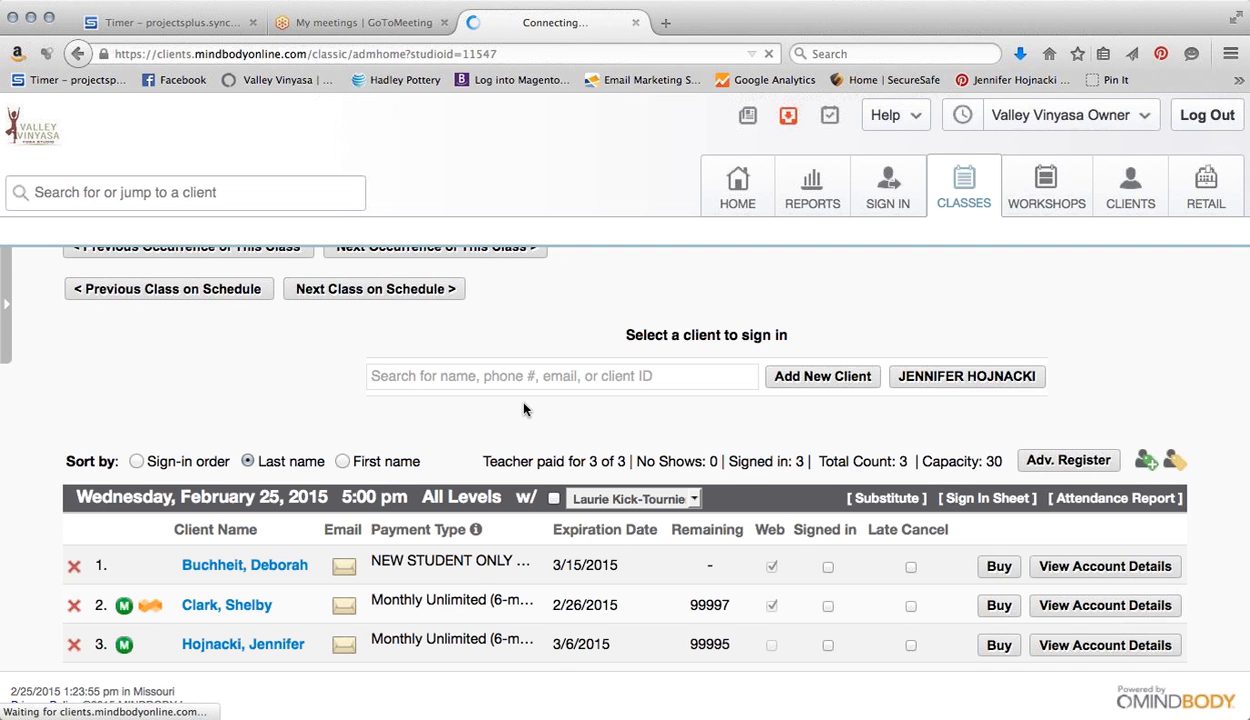
scroll(545, 417, "down", 1)
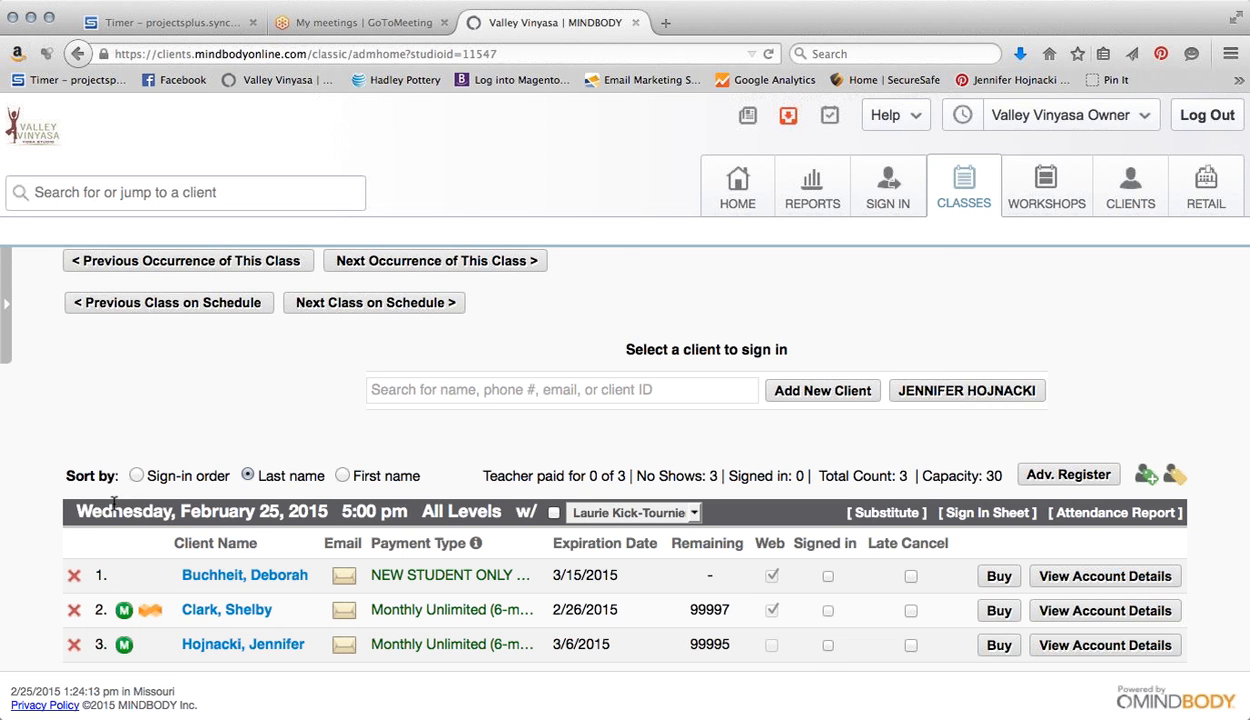
left_click(74, 645)
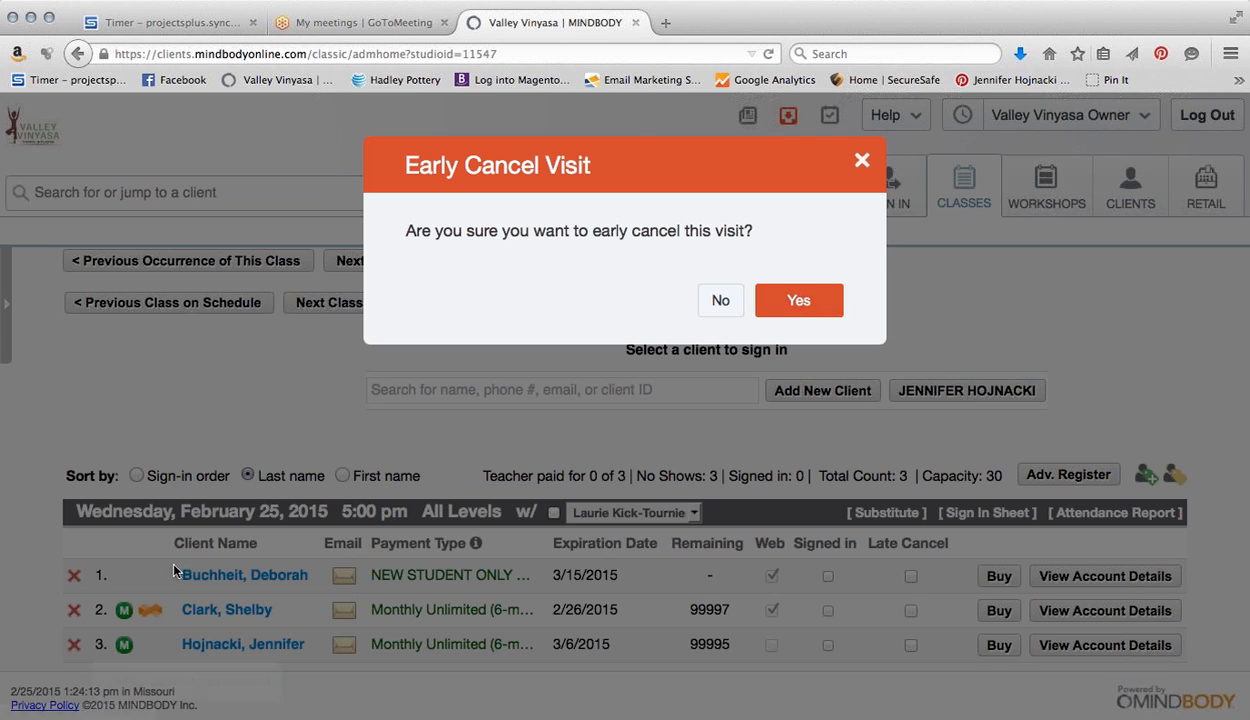
left_click(815, 305)
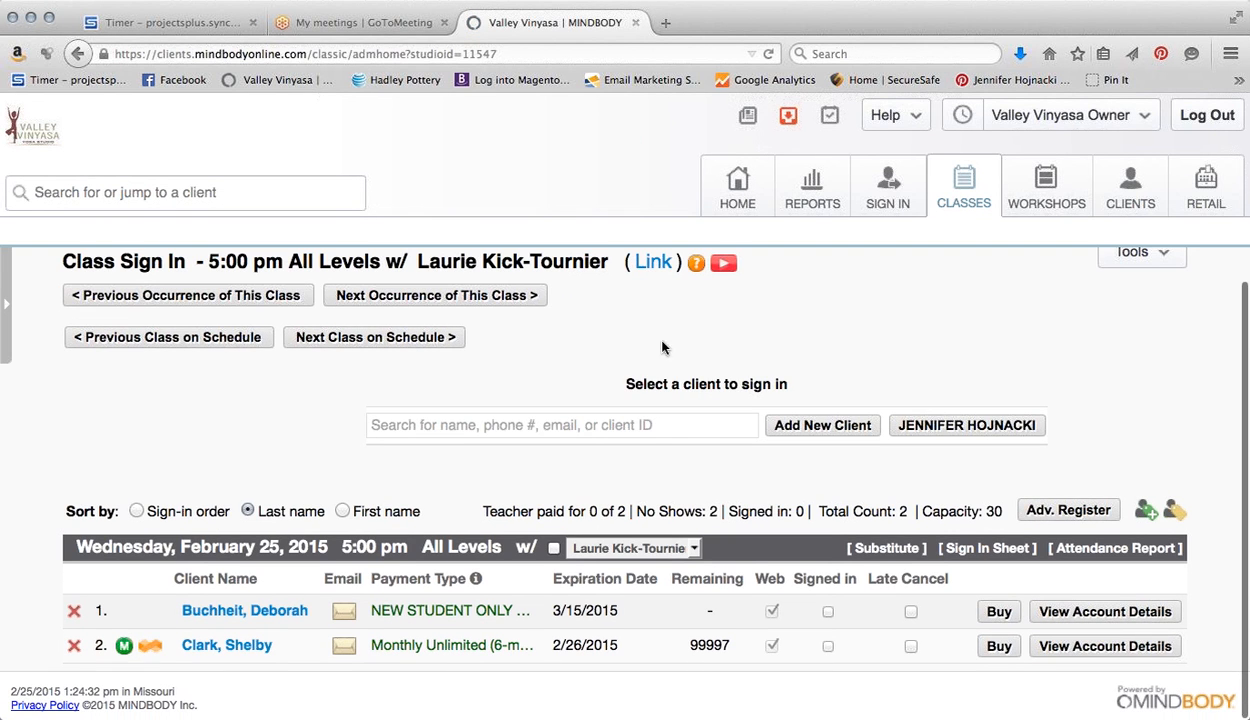
Search the same last name and add the other matching client to the class
left_click(549, 427)
type("hoj")
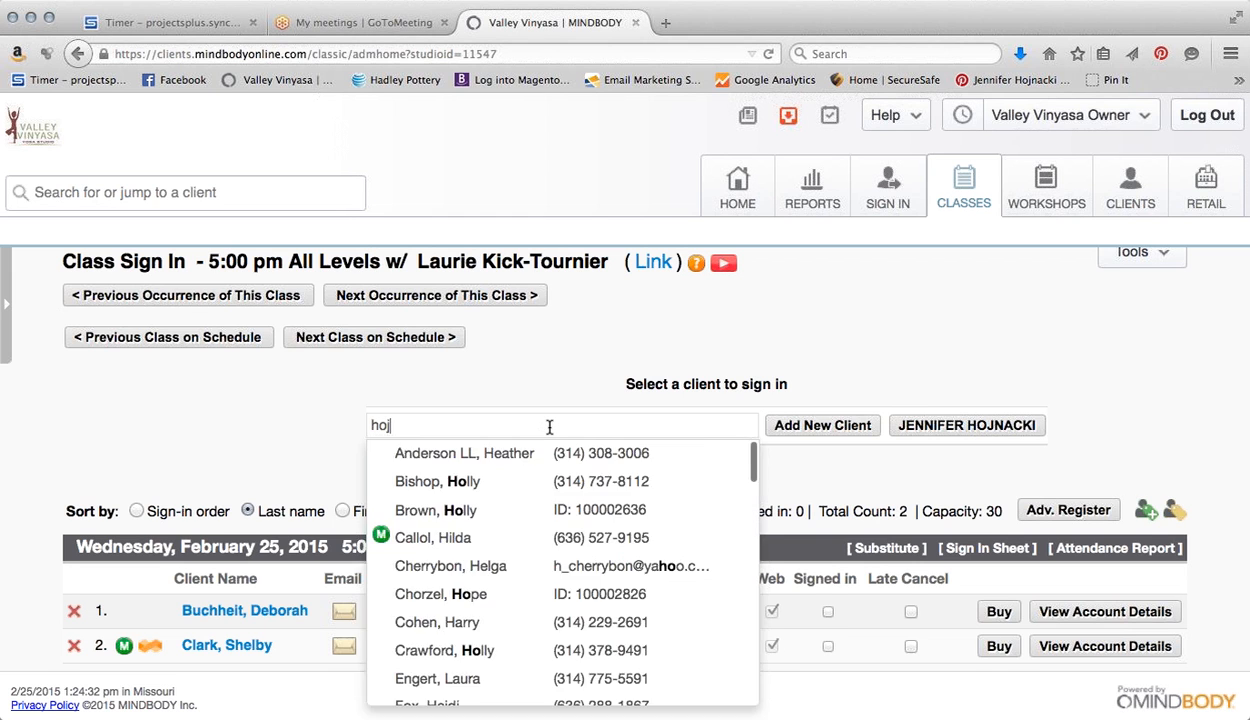
type("n")
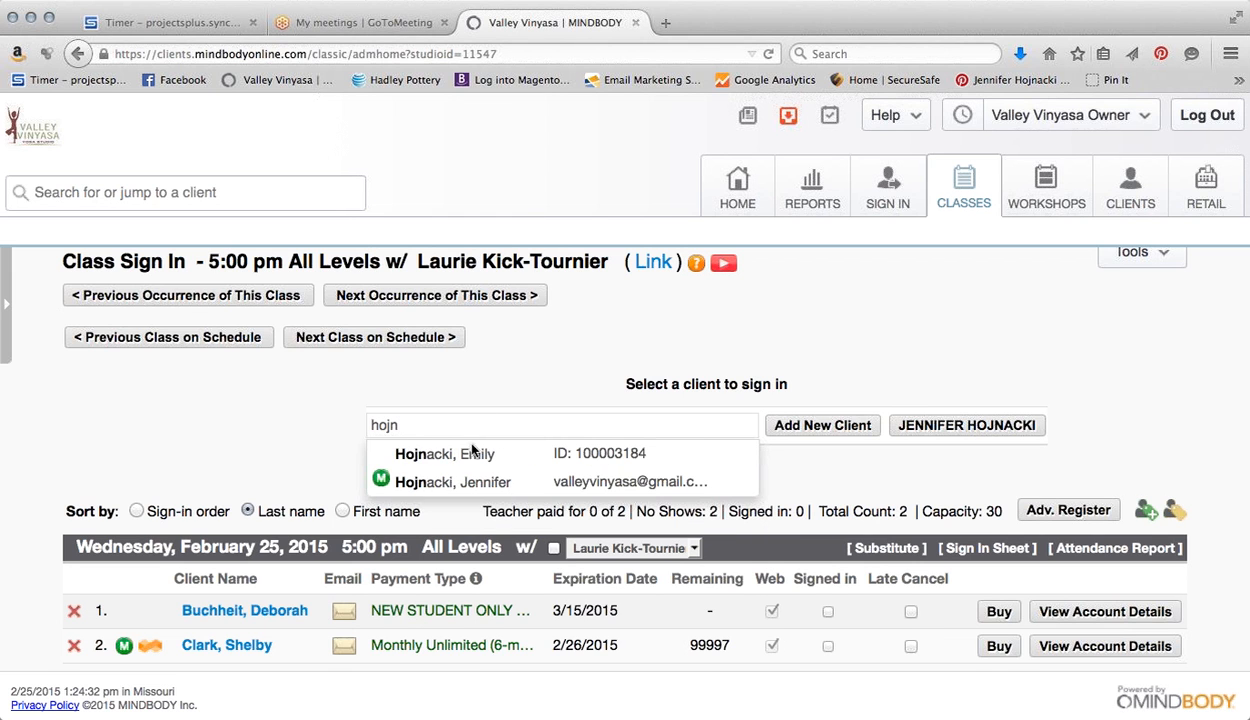
left_click(472, 456)
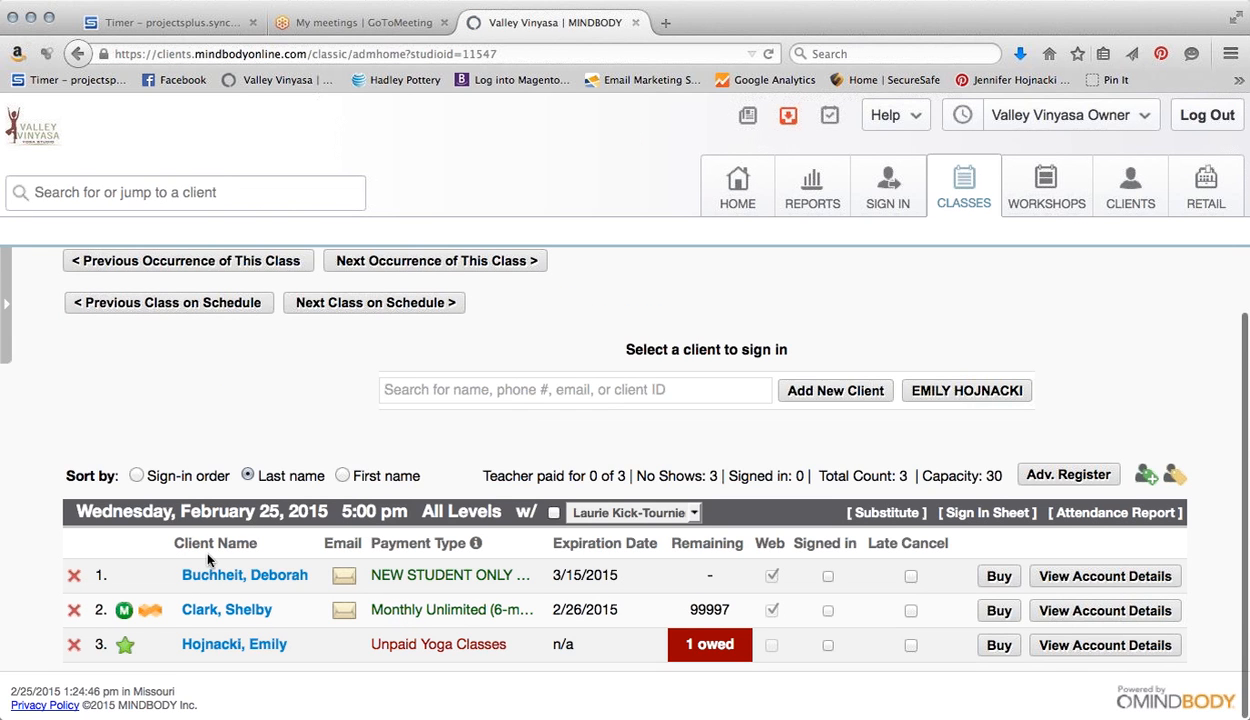
mouse_move(123, 650)
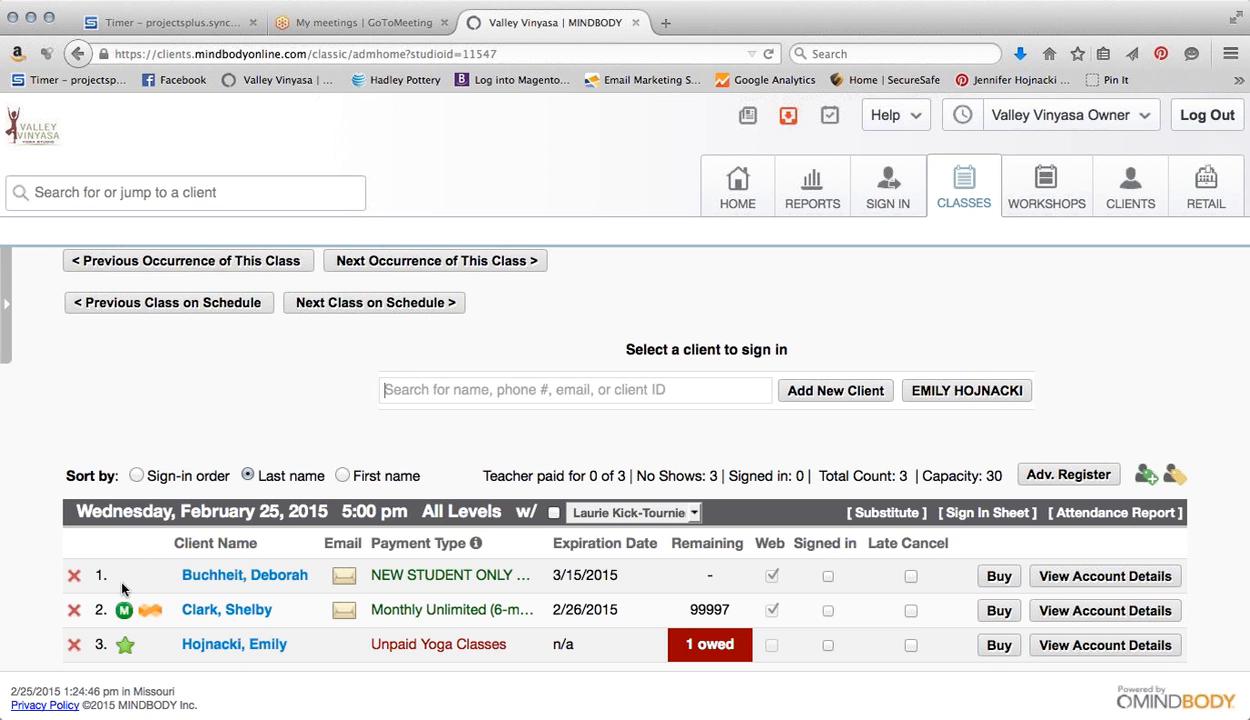
Early-cancel the third client's visit, leaving two clients on the roster with none signed in
mouse_move(124, 619)
left_click(73, 644)
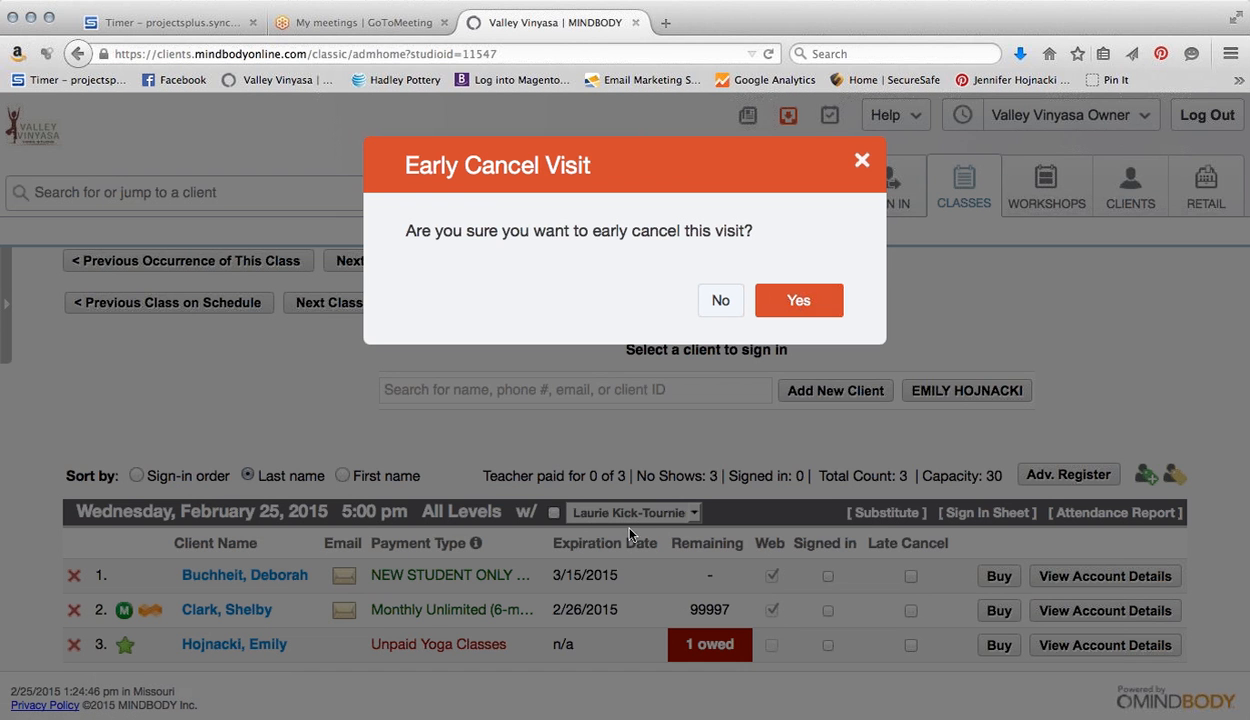
left_click(765, 303)
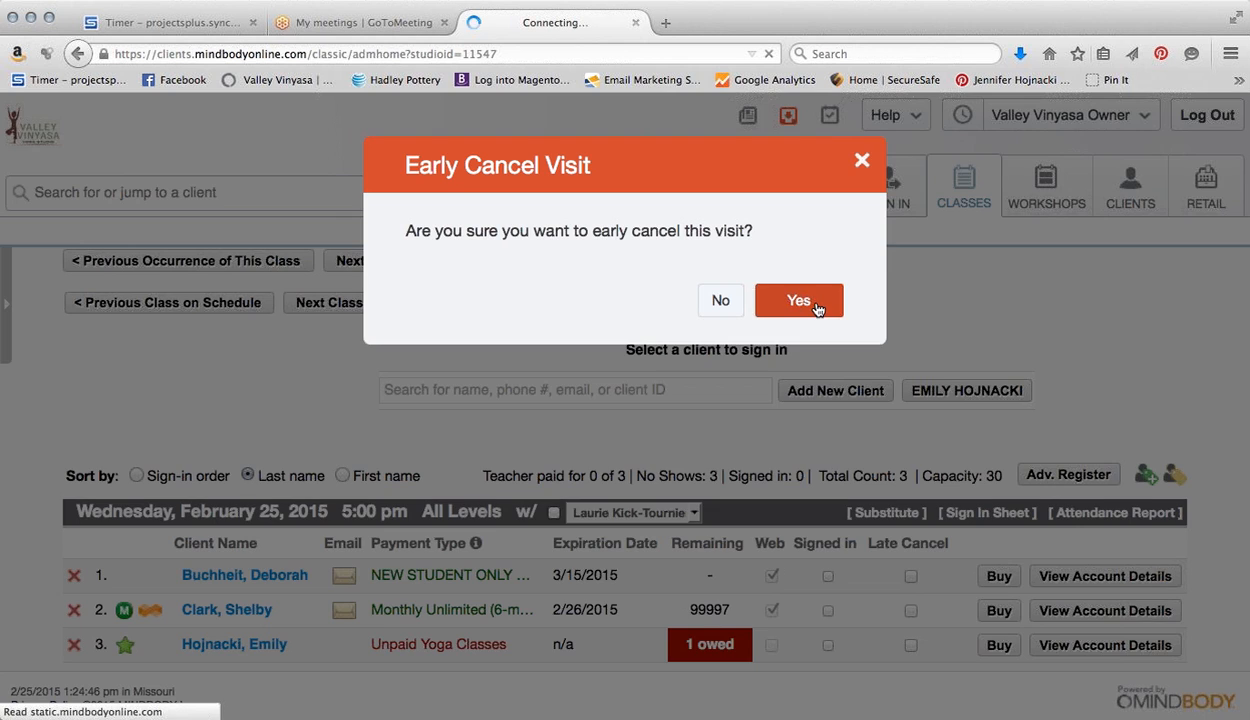
scroll(726, 373, "down", 1)
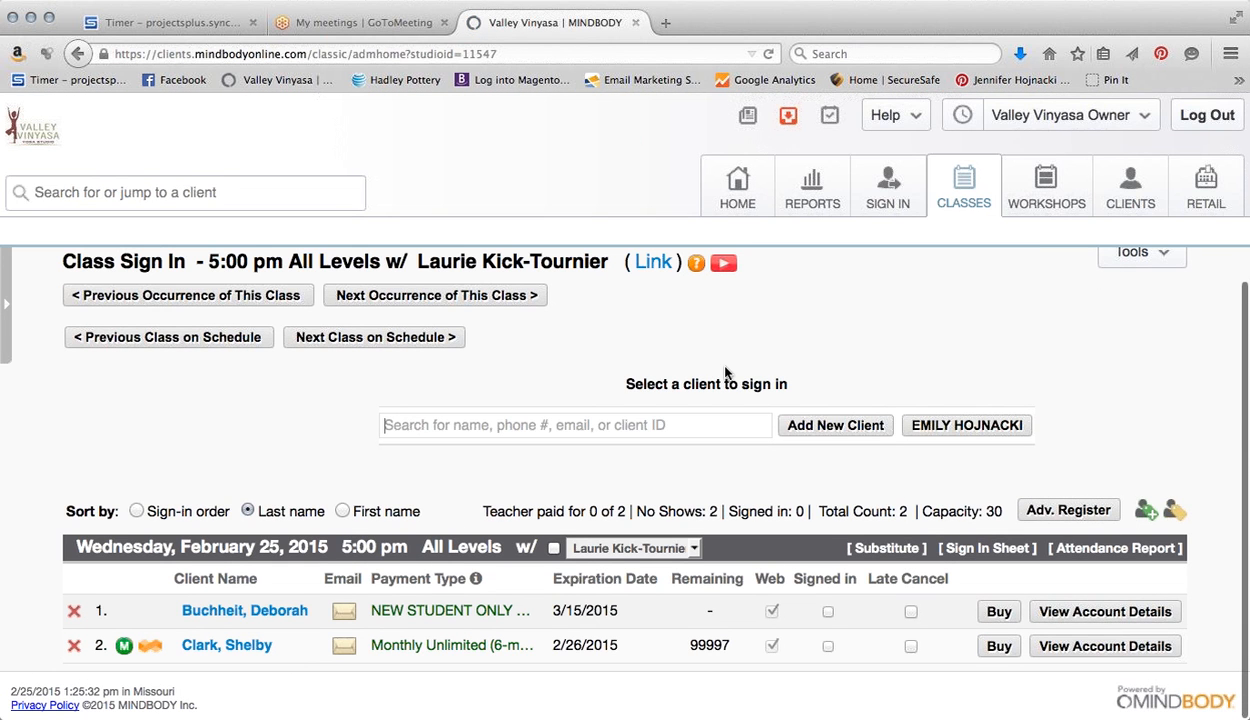
Search for the client by name and, with no match found, start a new client record
left_click(617, 428)
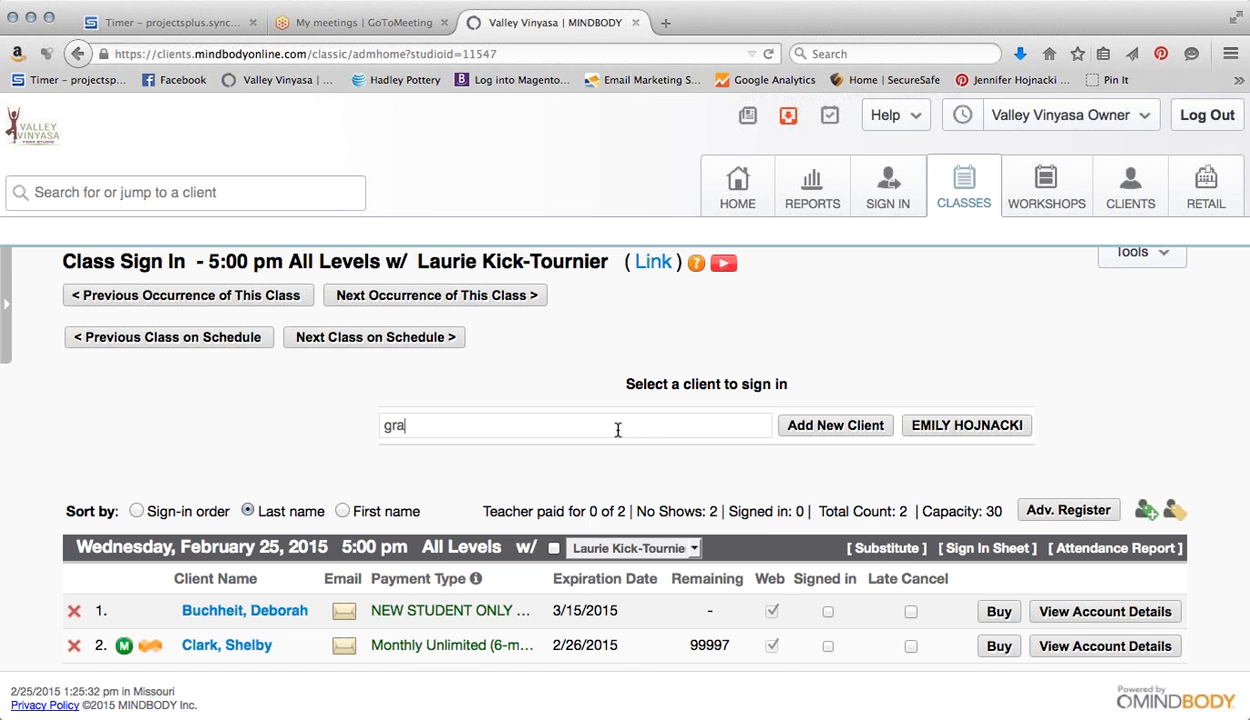
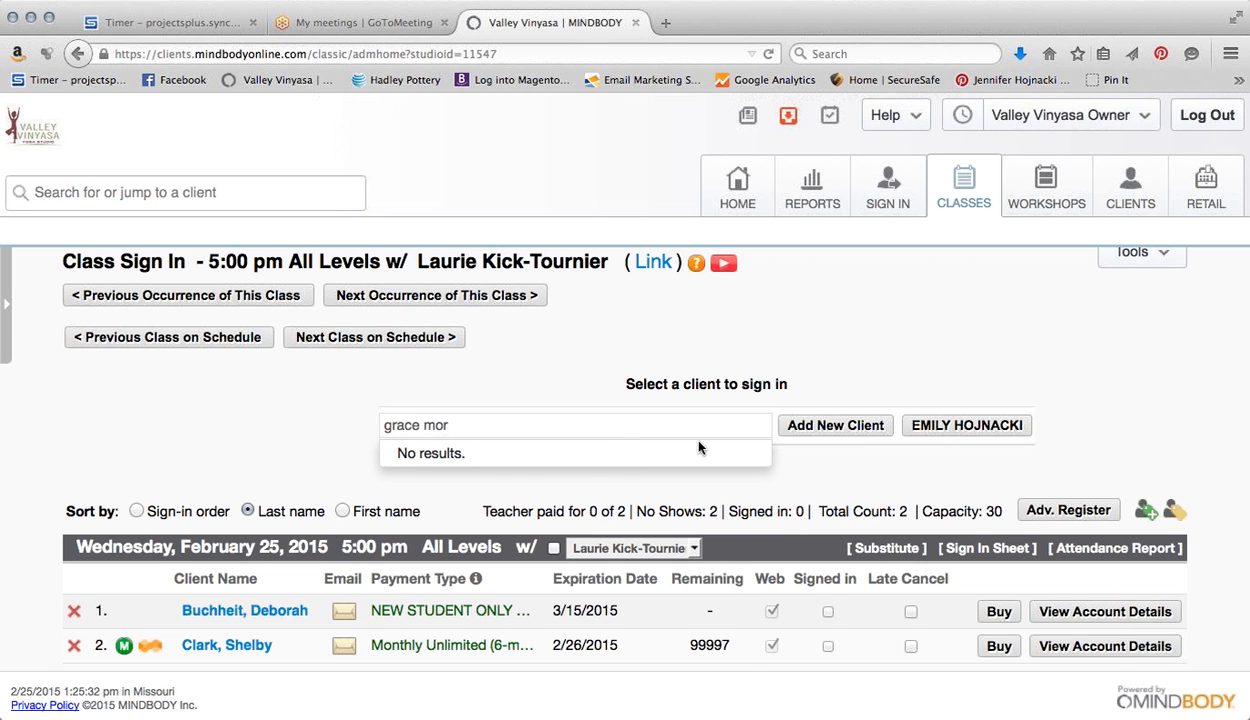
left_click(836, 426)
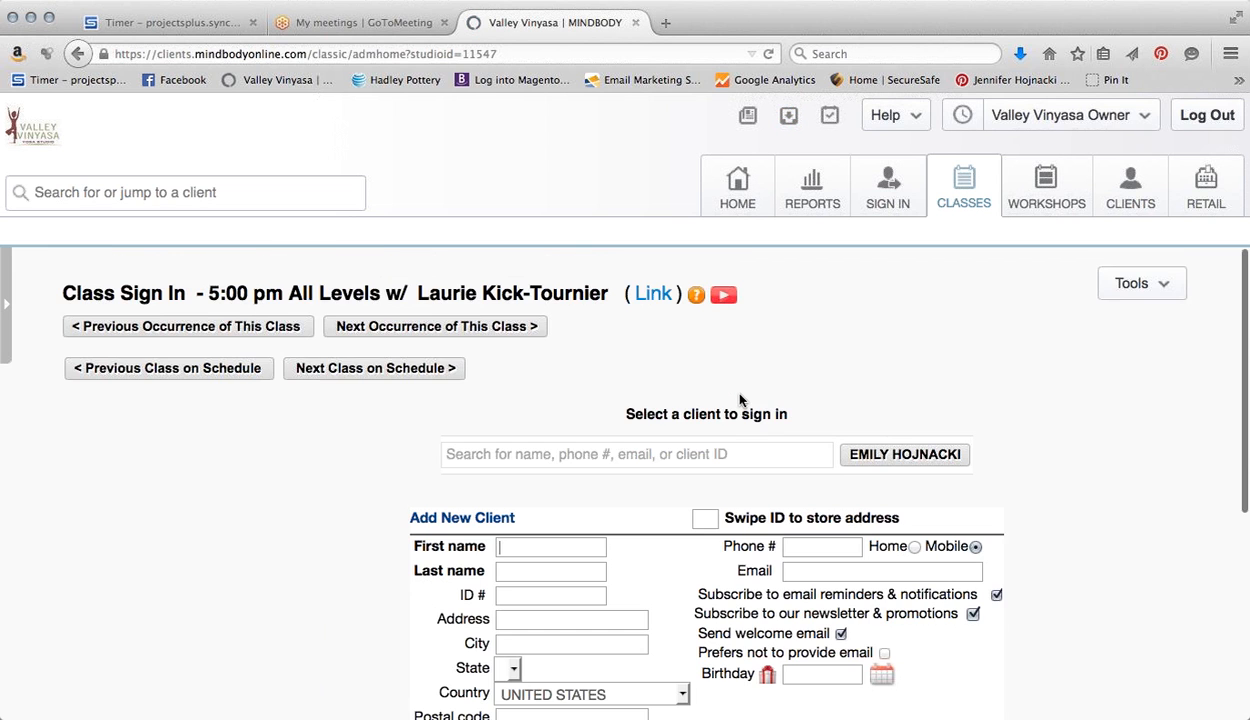
scroll(740, 400, "down", 3)
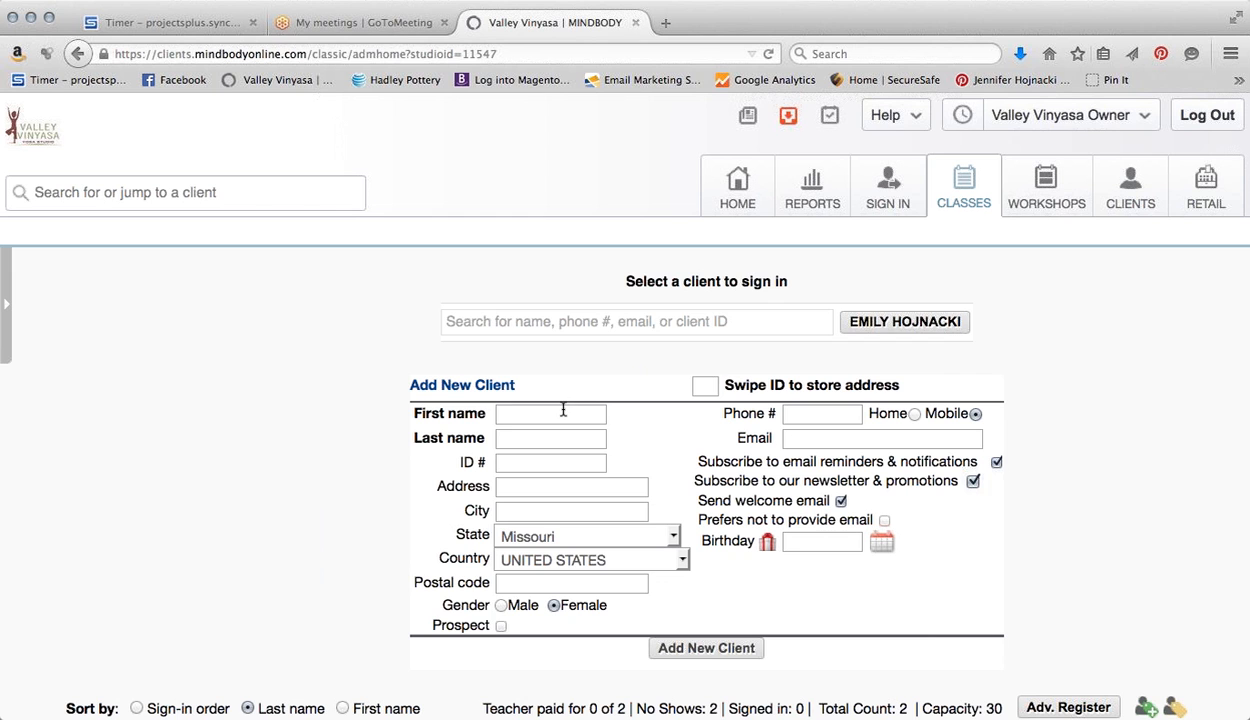
Enter the new client's first and last name and save, adding her to the class
key("Tab")
scroll(635, 394, "down", 1)
scroll(635, 394, "down", 1)
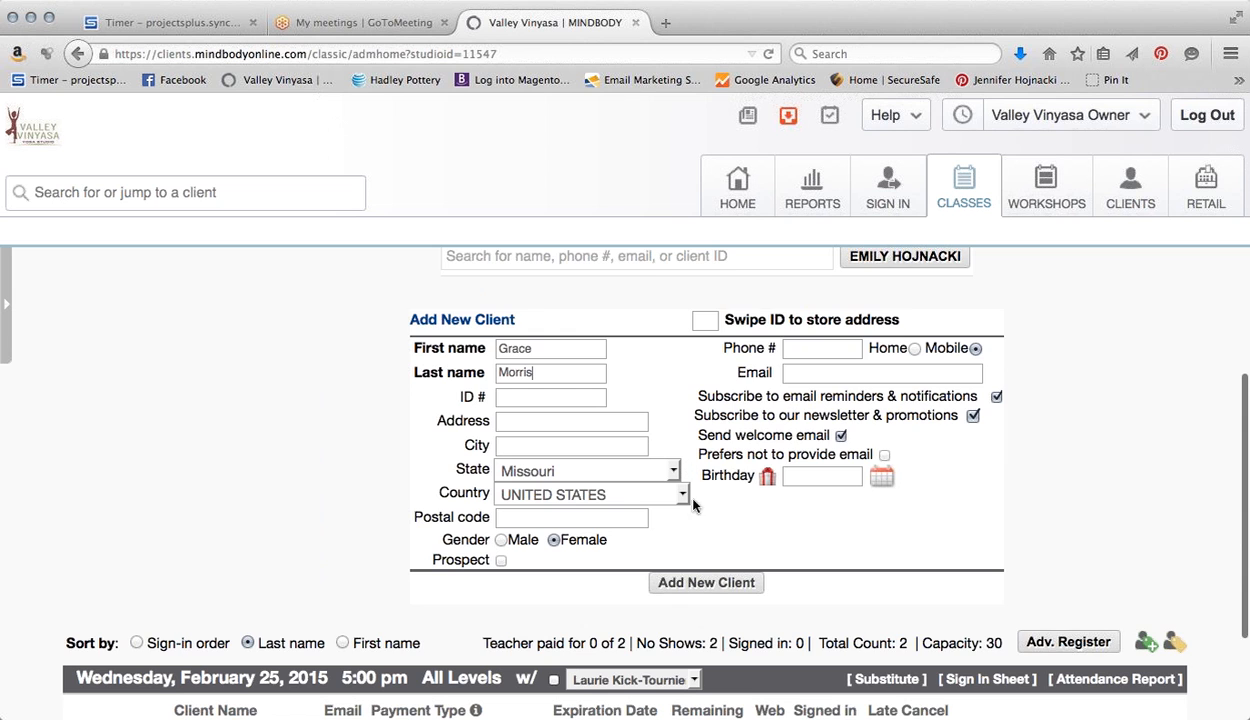
scroll(720, 545, "down", 1)
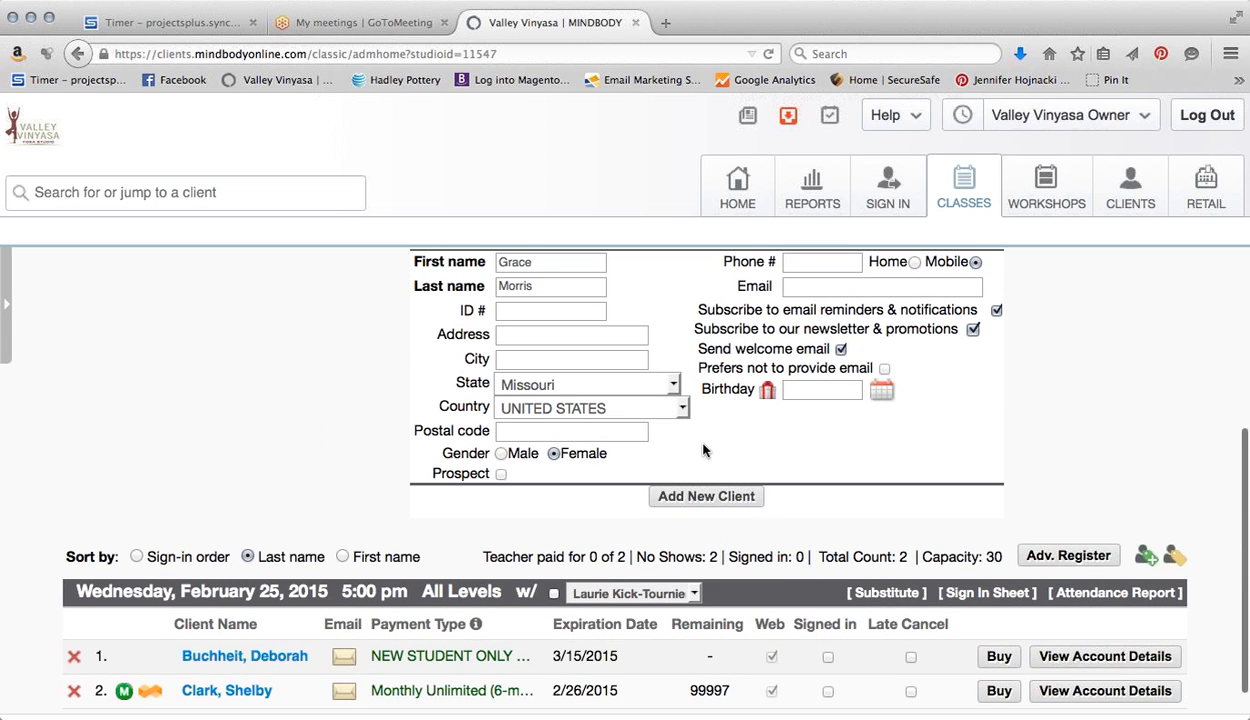
scroll(702, 455, "up", 1)
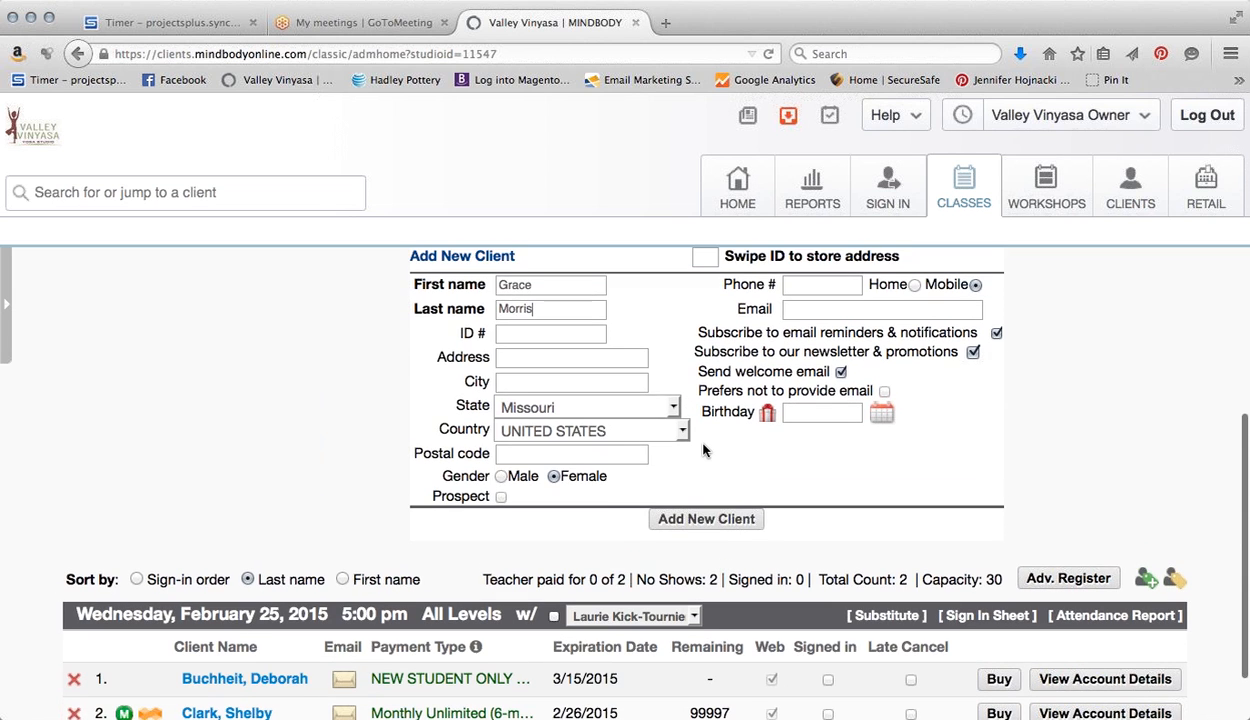
left_click(690, 521)
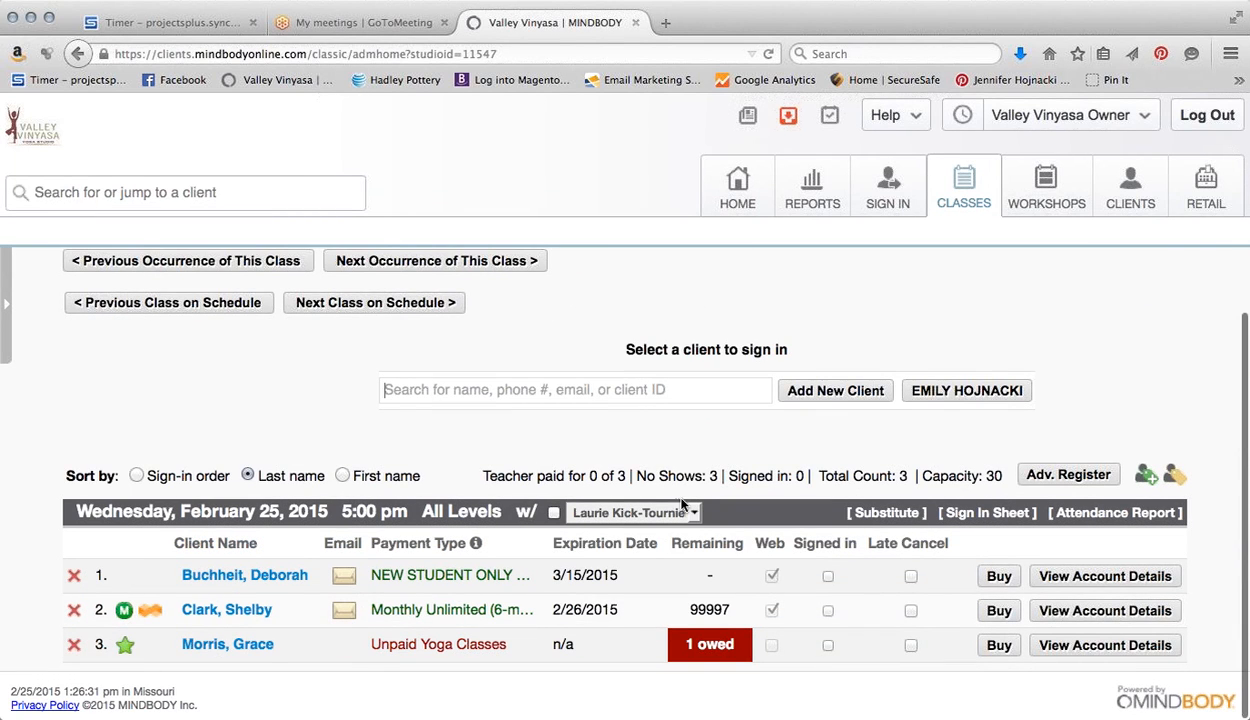
Check the new client's row as third on the reloaded roster, owing 1 class
mouse_move(124, 648)
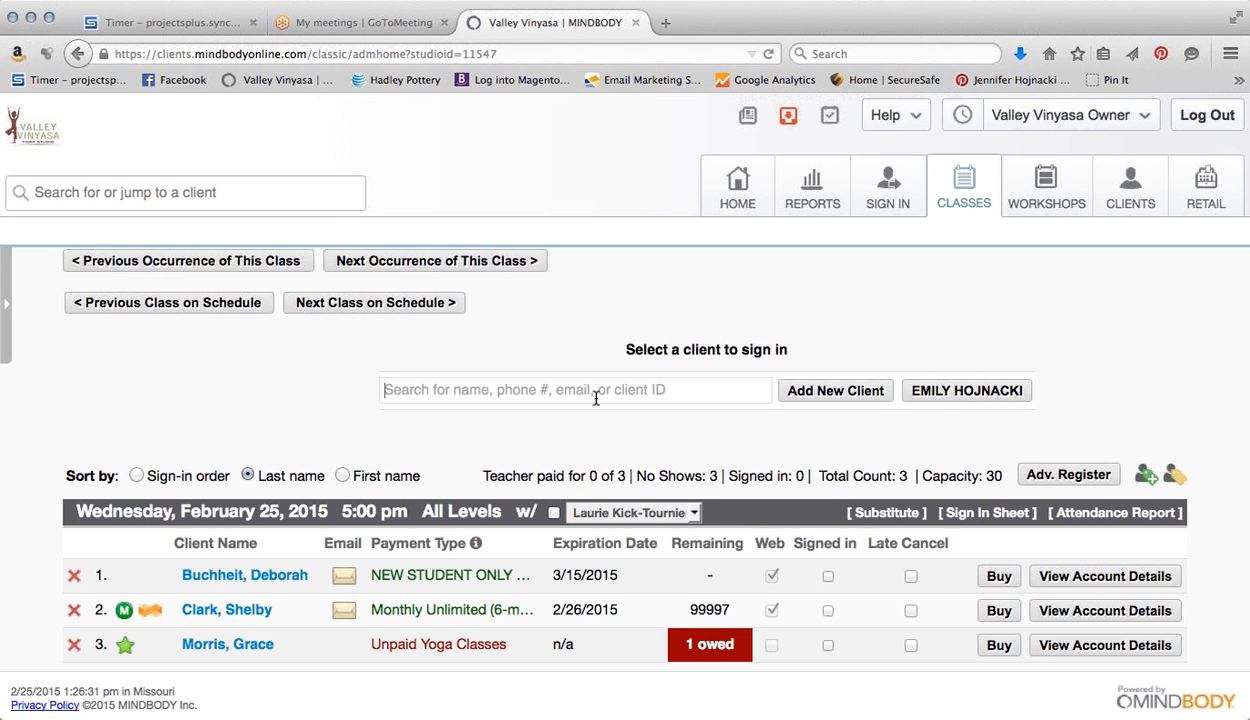
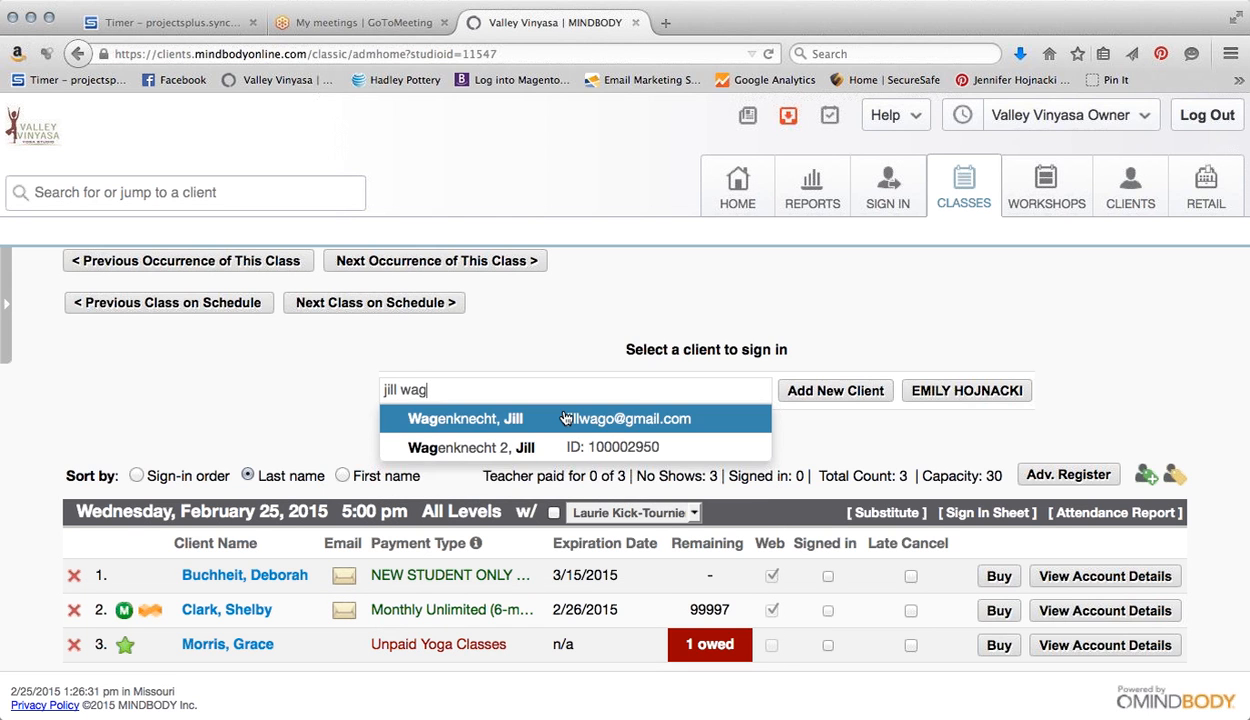
Add a fourth existing client, found by partial name, who holds a 12-Class Card with 10 remaining
left_click(566, 418)
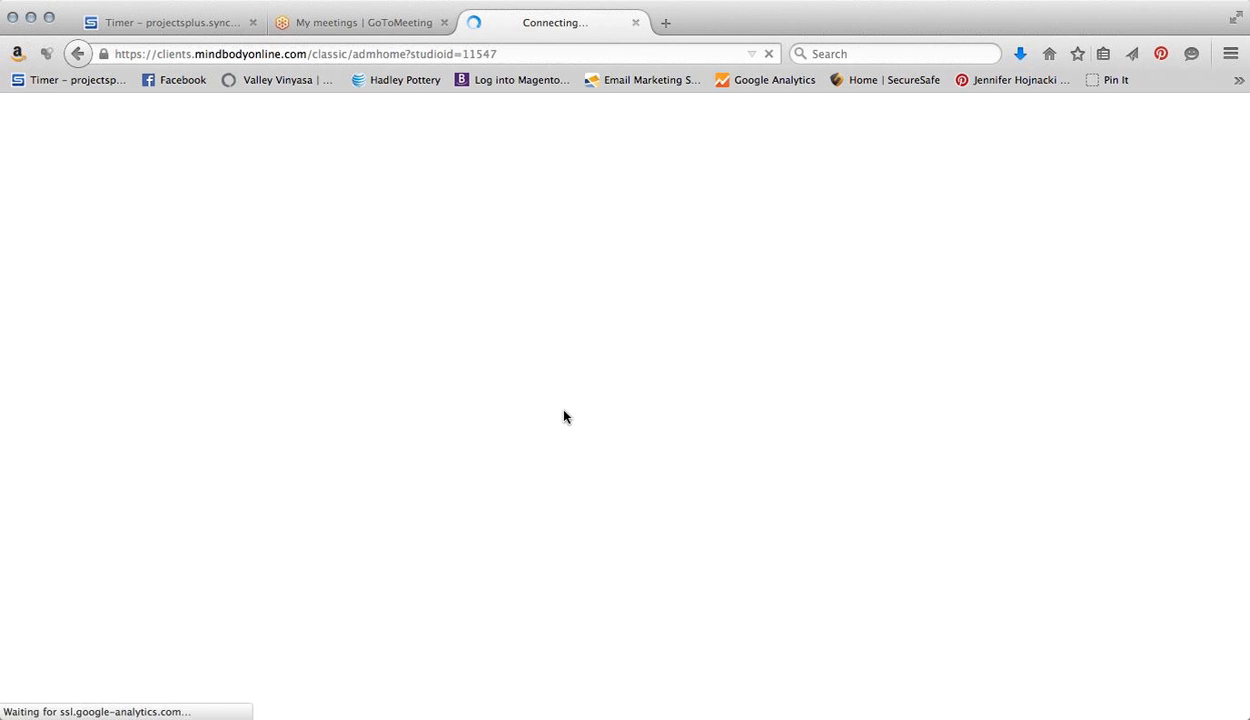
scroll(538, 424, "down", 3)
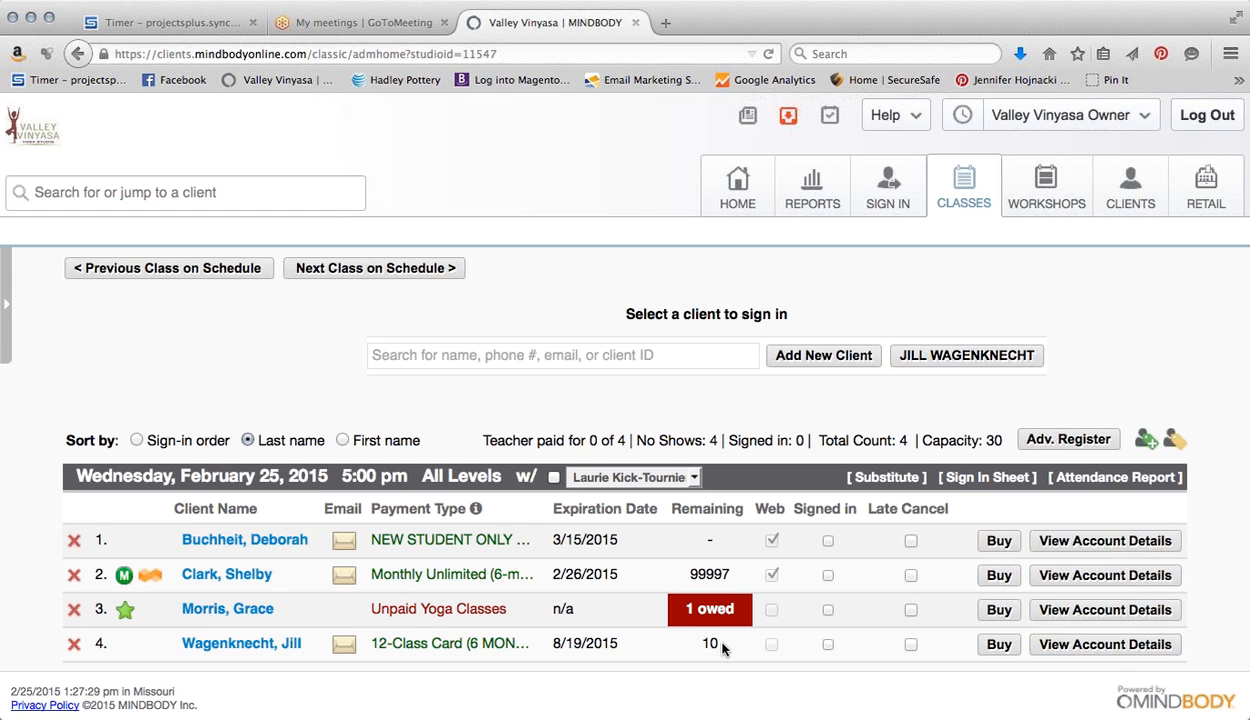
Early-cancel the fourth and then the third client's visits on the 5:00 pm roster, confirming each
left_click(73, 647)
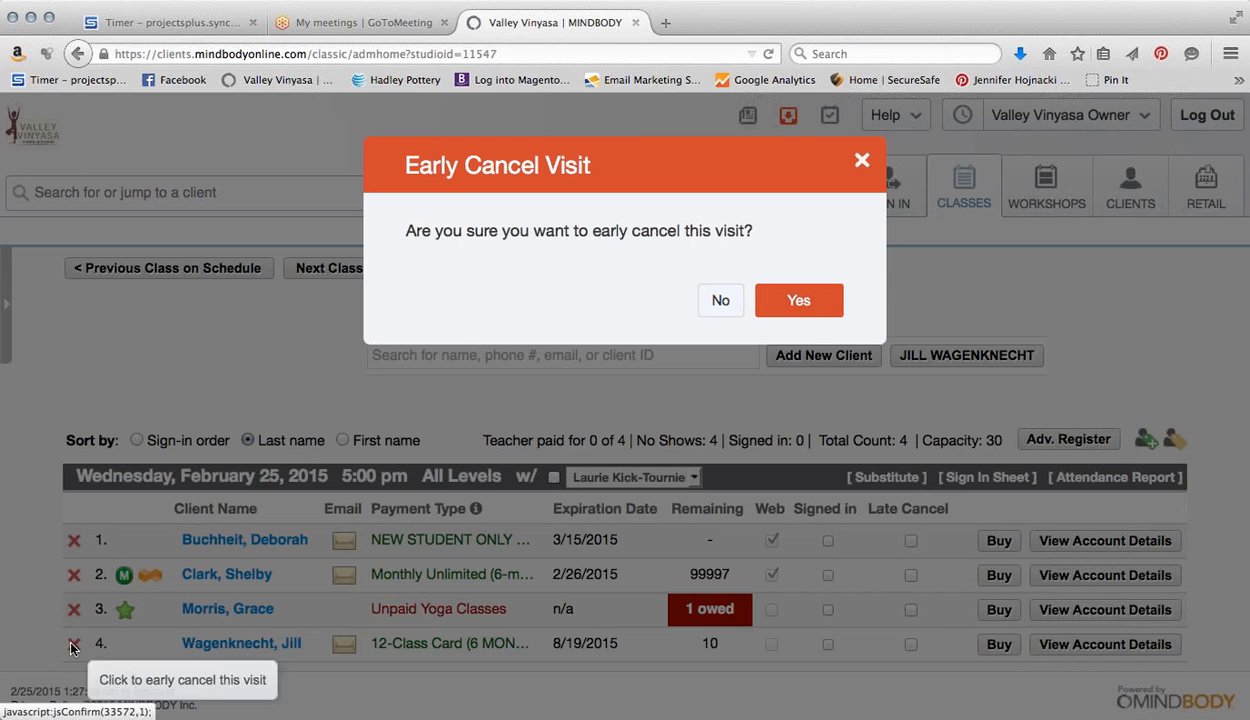
left_click(810, 305)
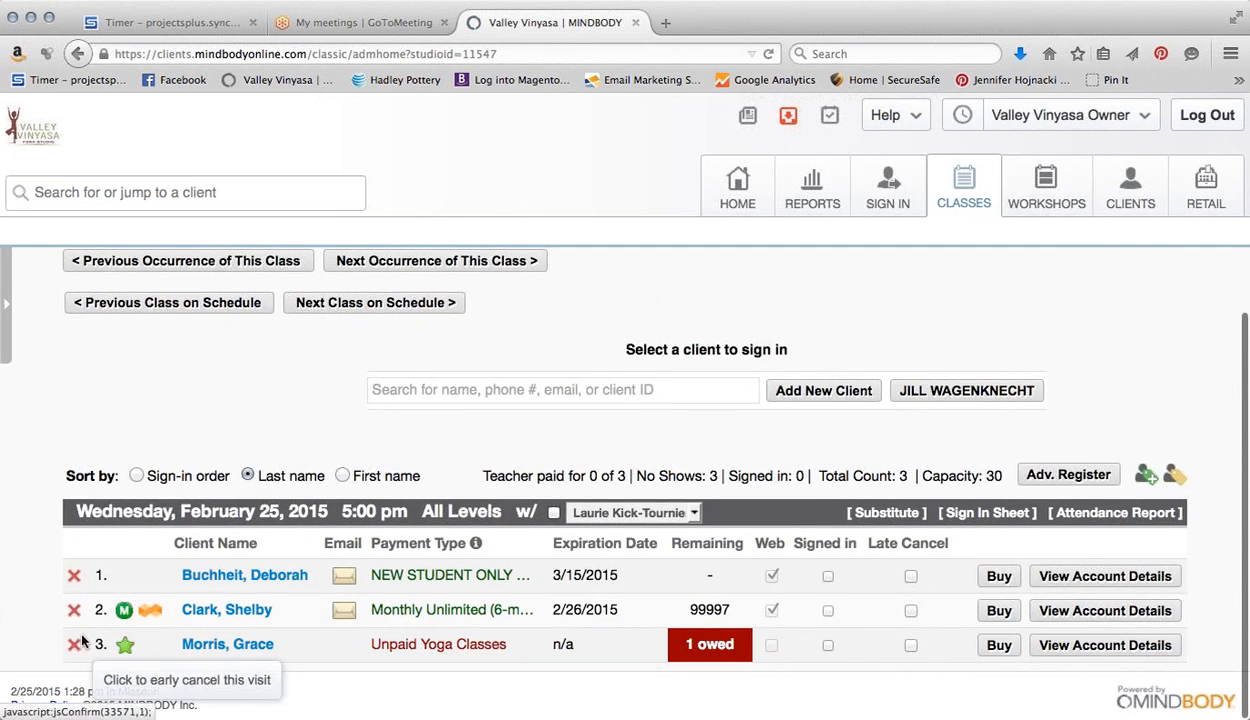
left_click(74, 645)
left_click(812, 306)
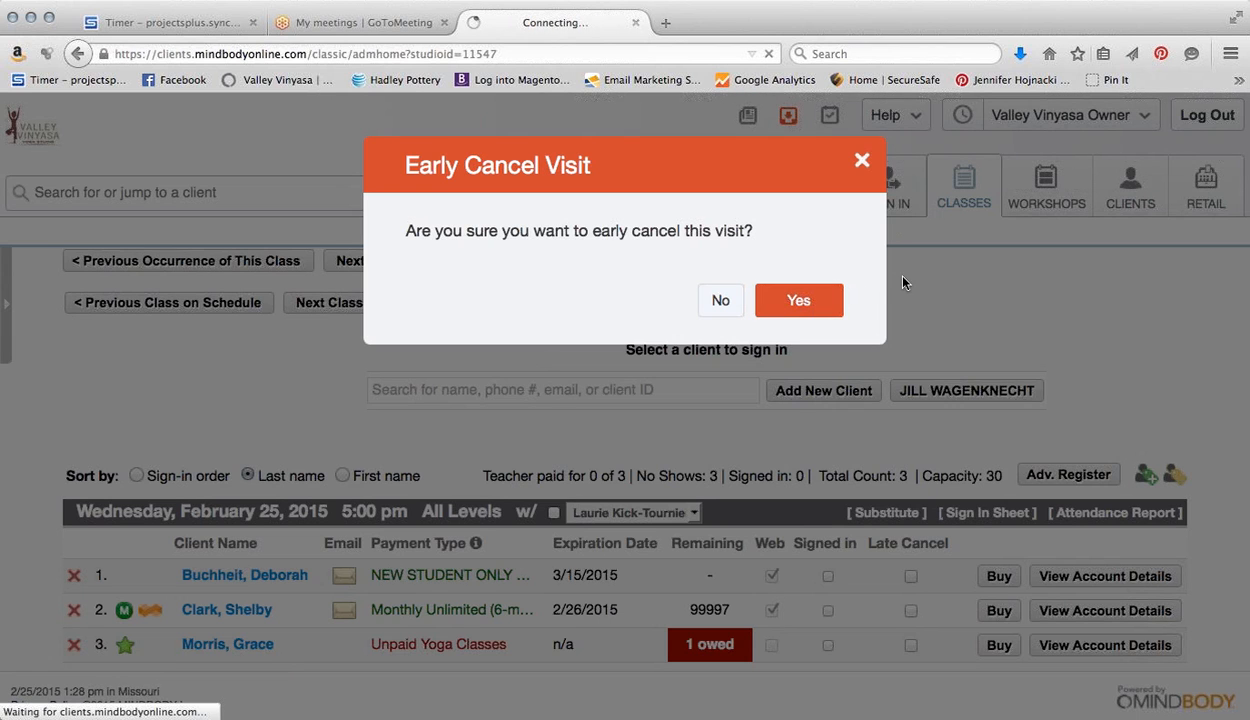